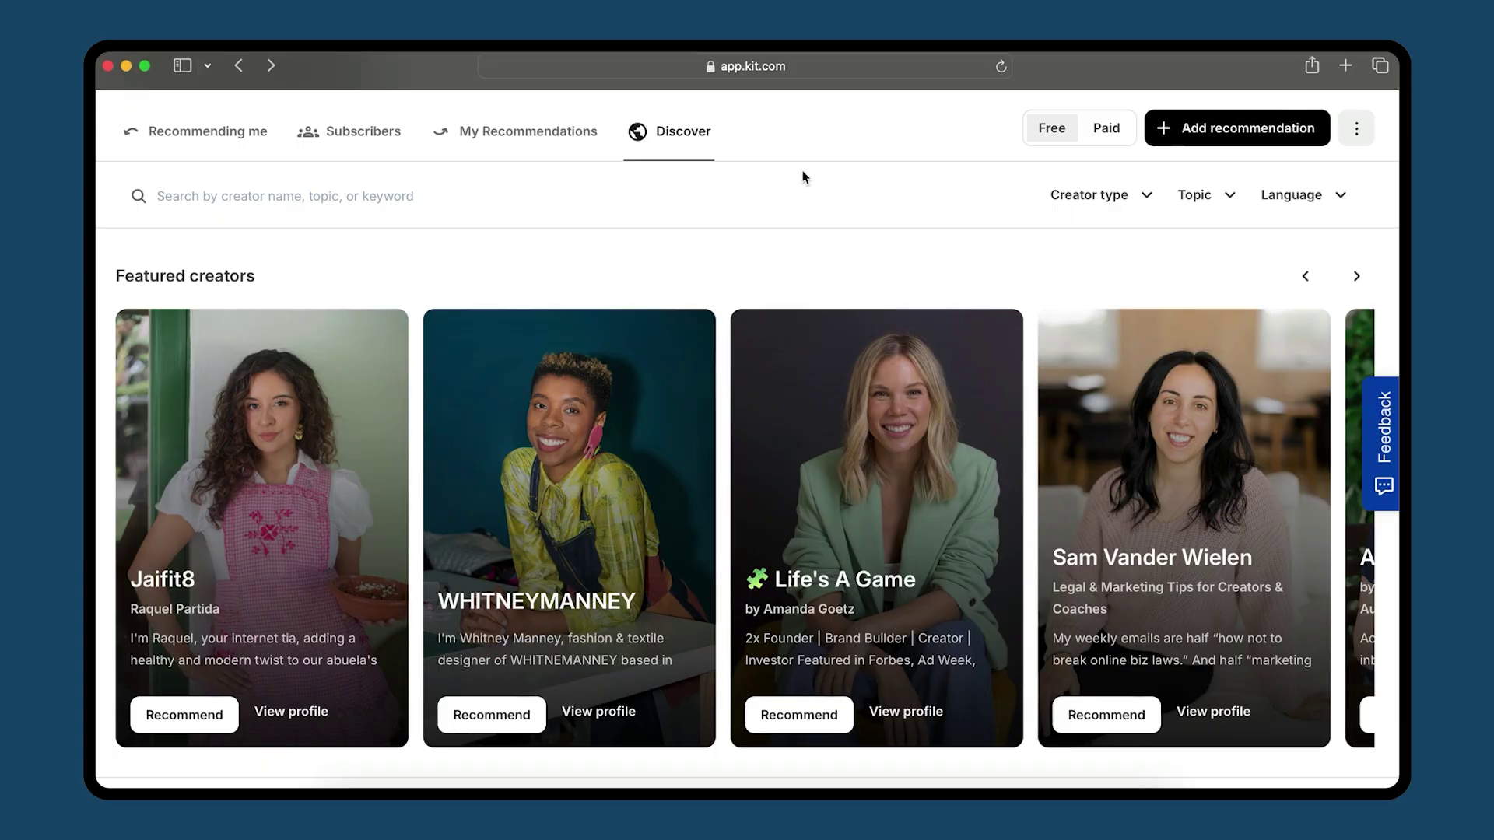
Step: Scroll the Featured creators carousel past Robert Greene to GrowthKit newsletter and Out of State Investor Academy
scroll(851, 538, right, 5)
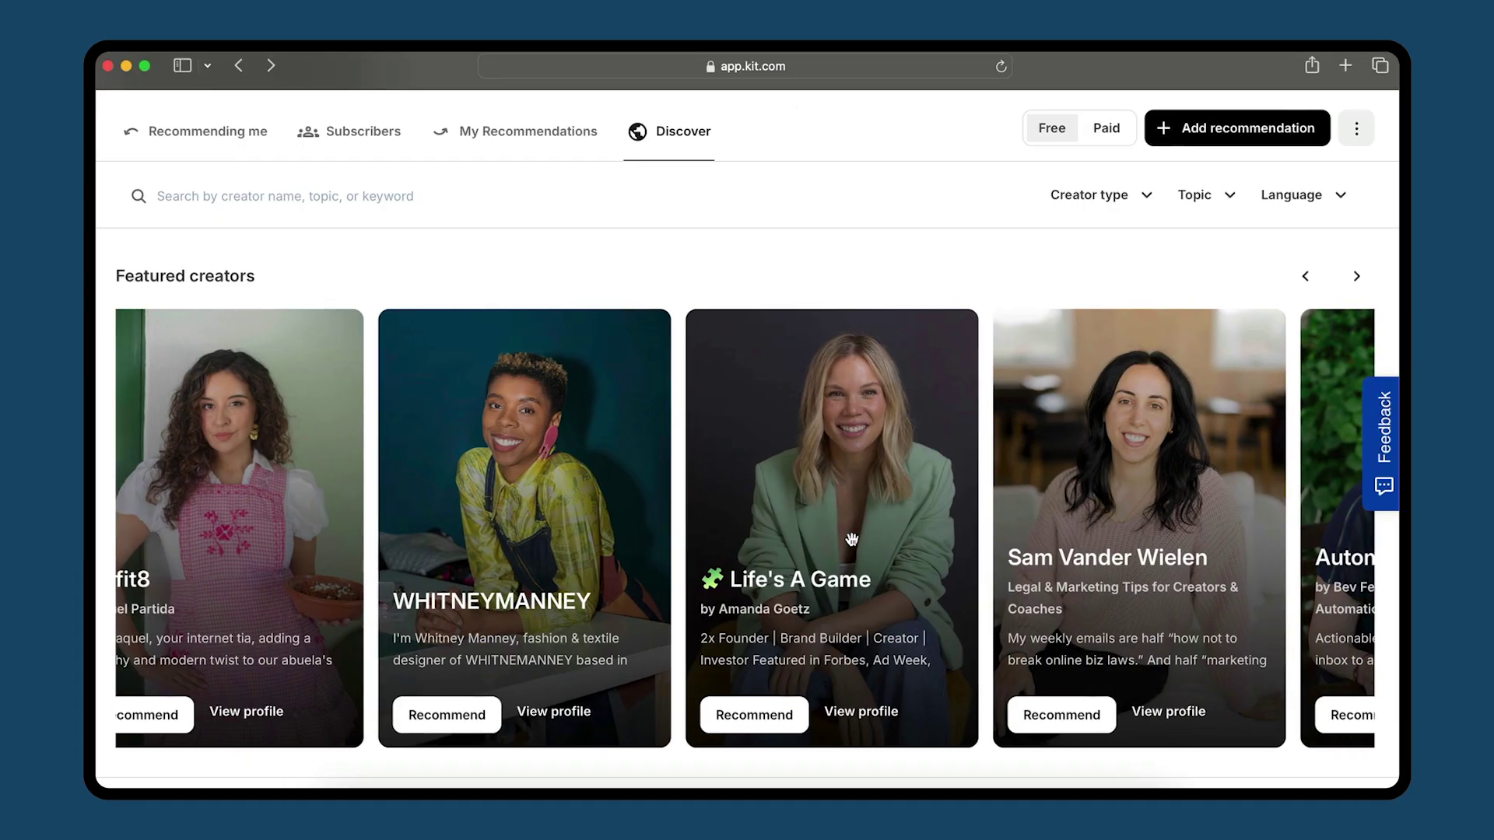
scroll(852, 538, right, 2)
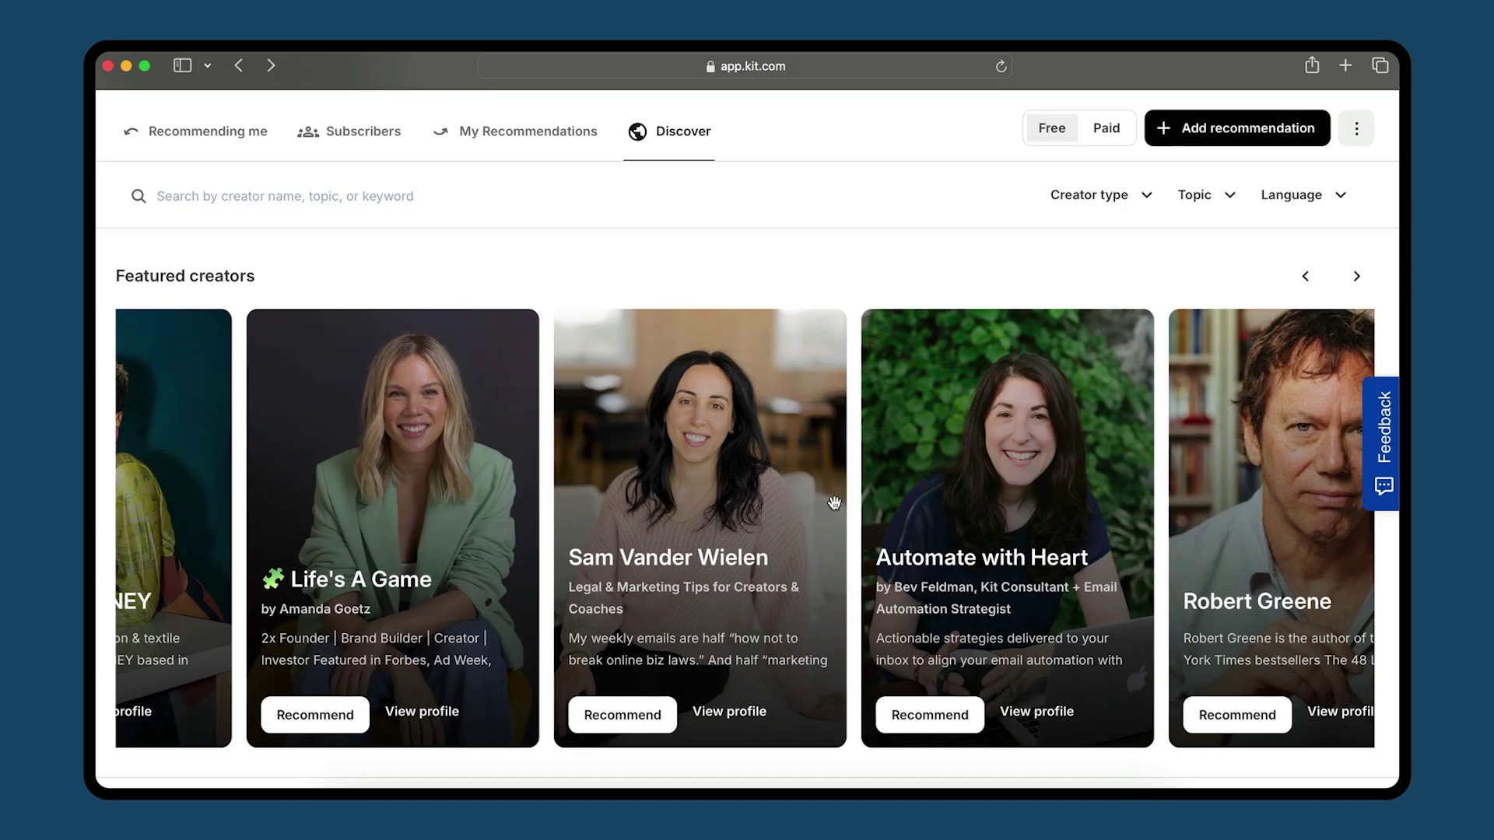
scroll(834, 502, right, 8)
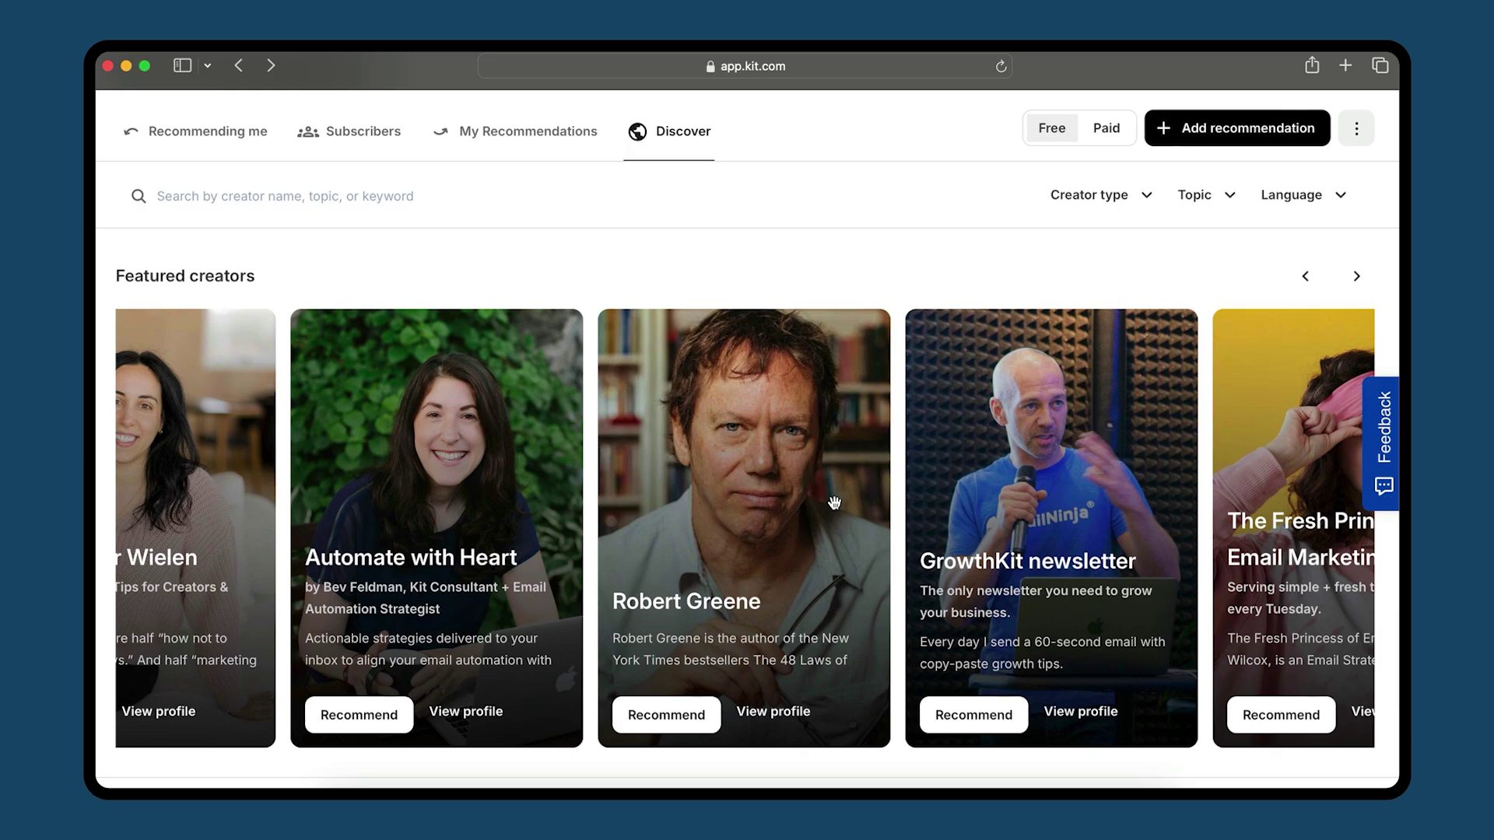
scroll(835, 503, right, 6)
scroll(834, 503, down, 1)
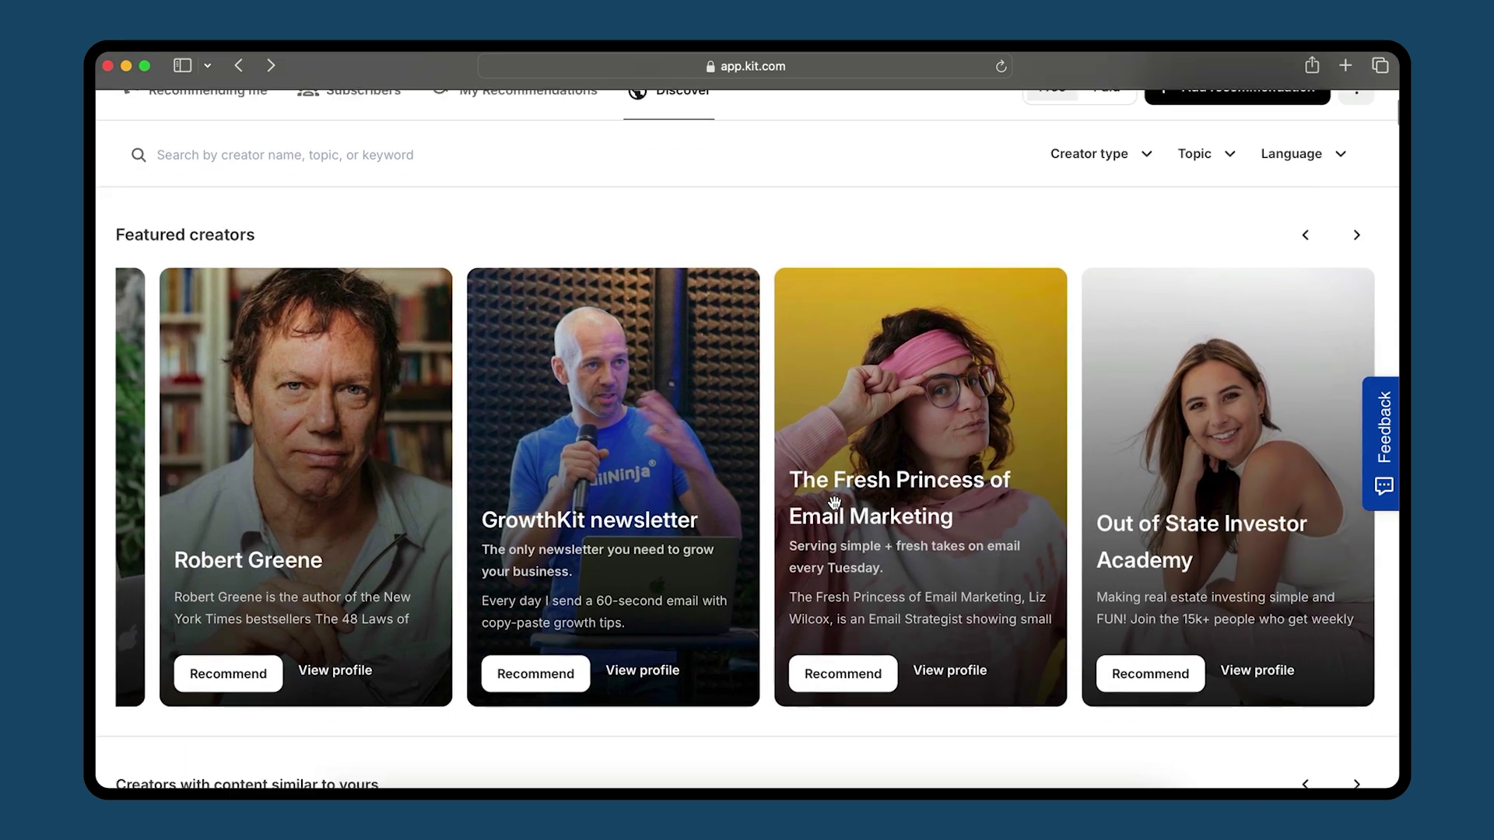
scroll(834, 502, down, 5)
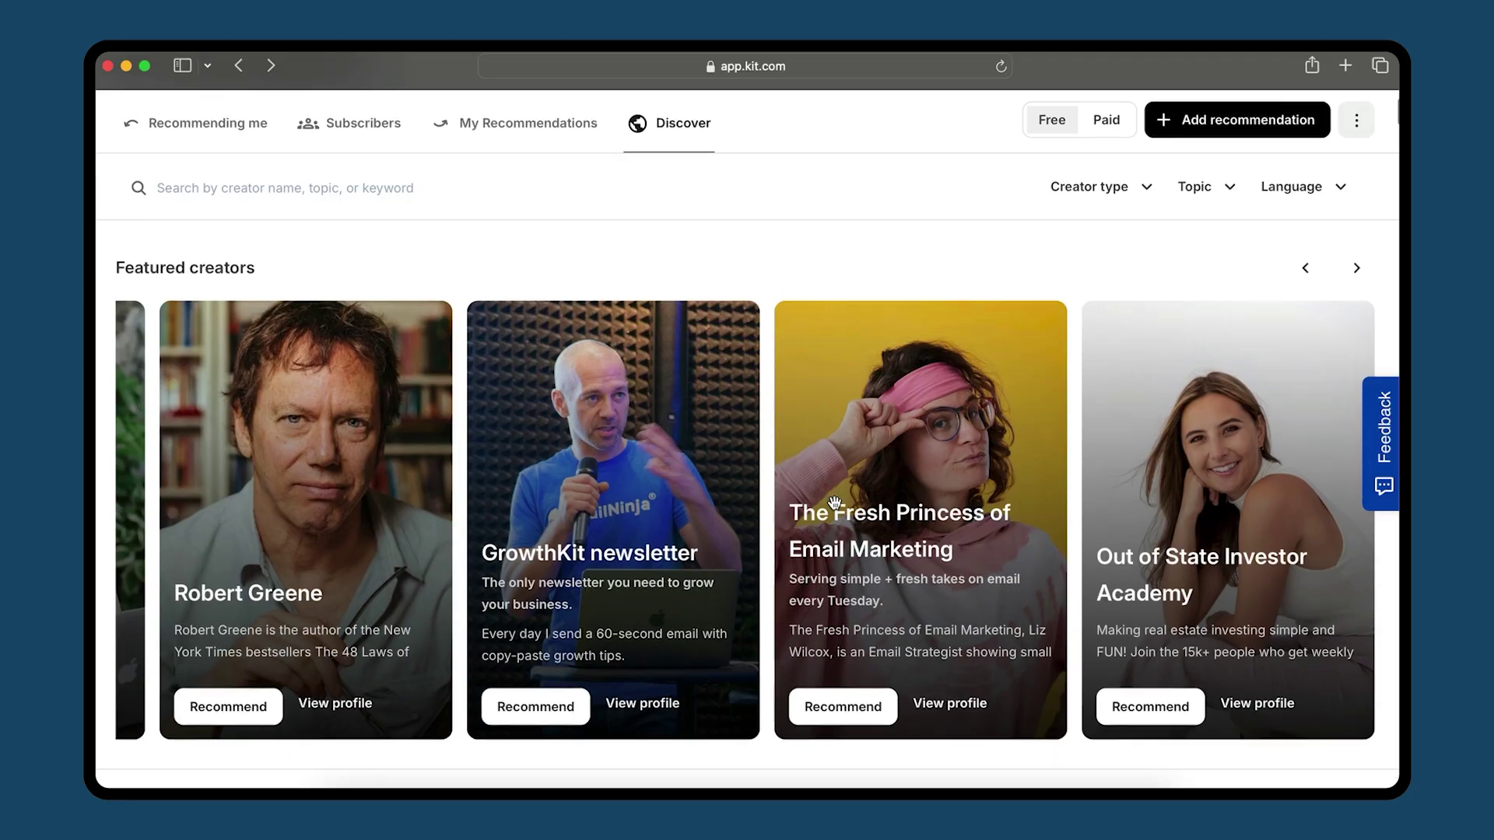
Step: Scroll down to the similar-content creators row and advance it to The Saturday Solopreneur and Blueprints
scroll(835, 504, down, 5)
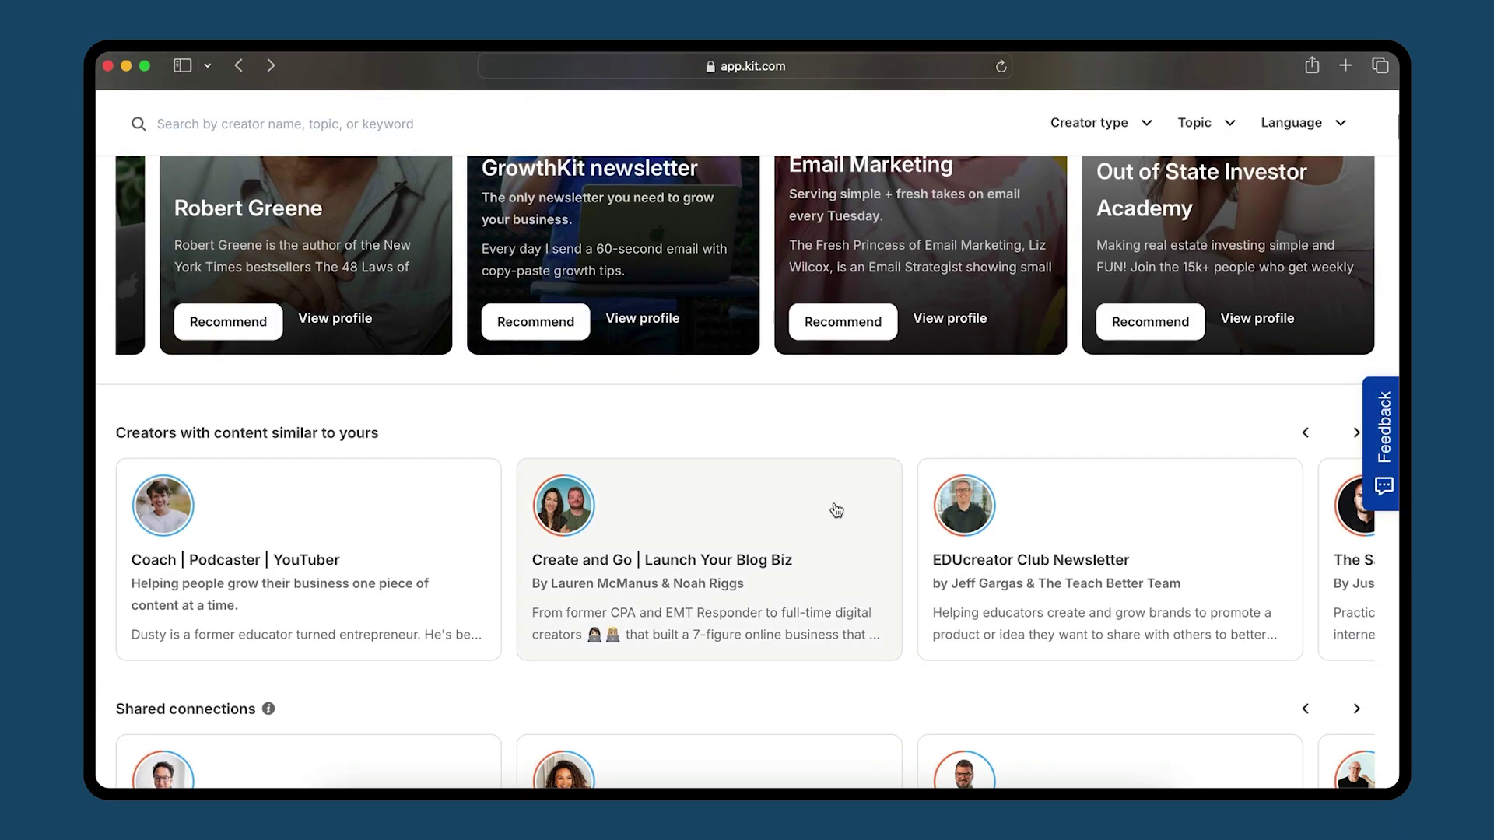
scroll(836, 510, down, 3)
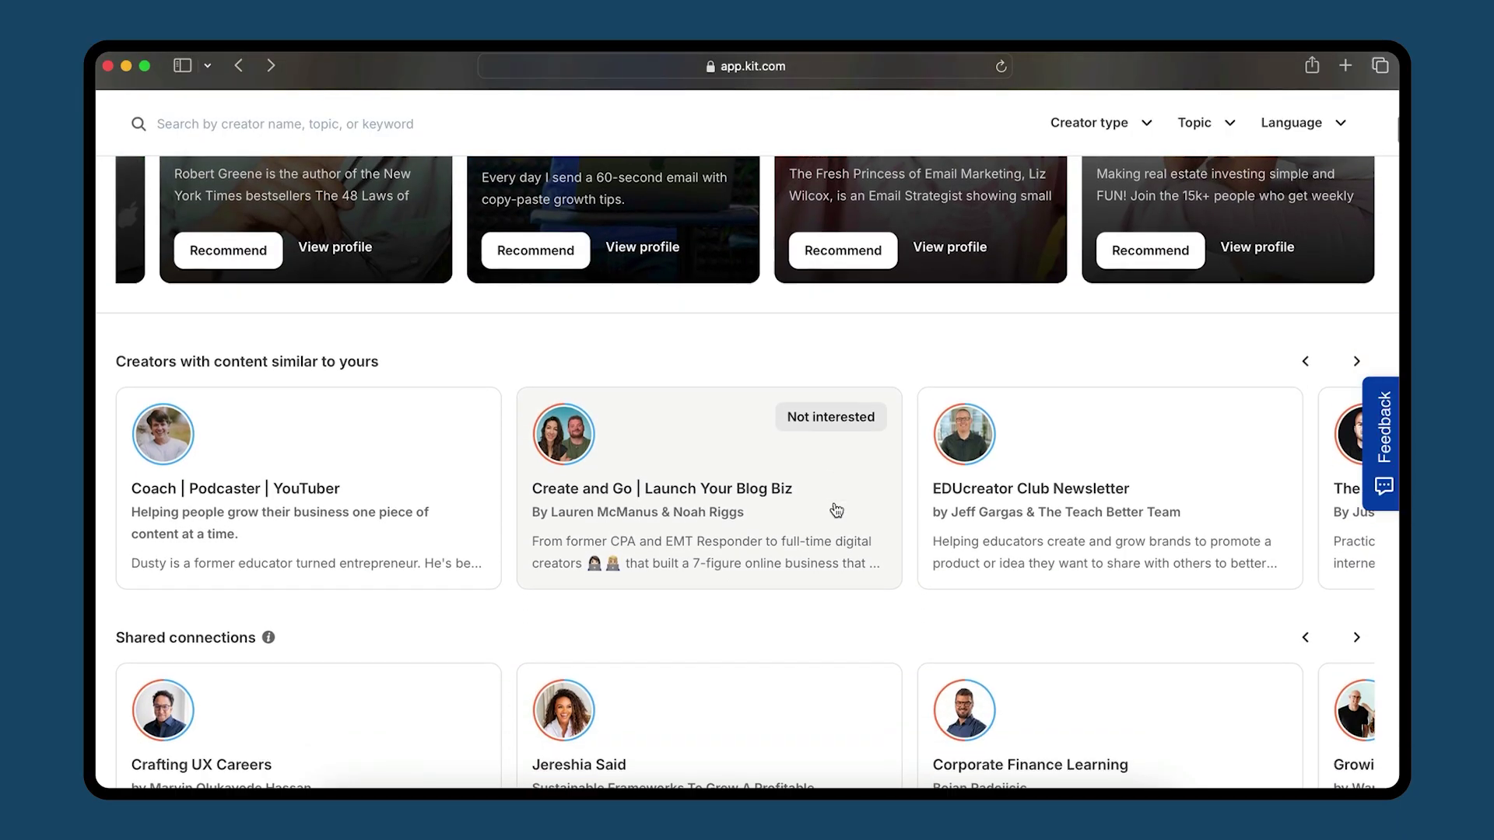
scroll(836, 509, down, 1)
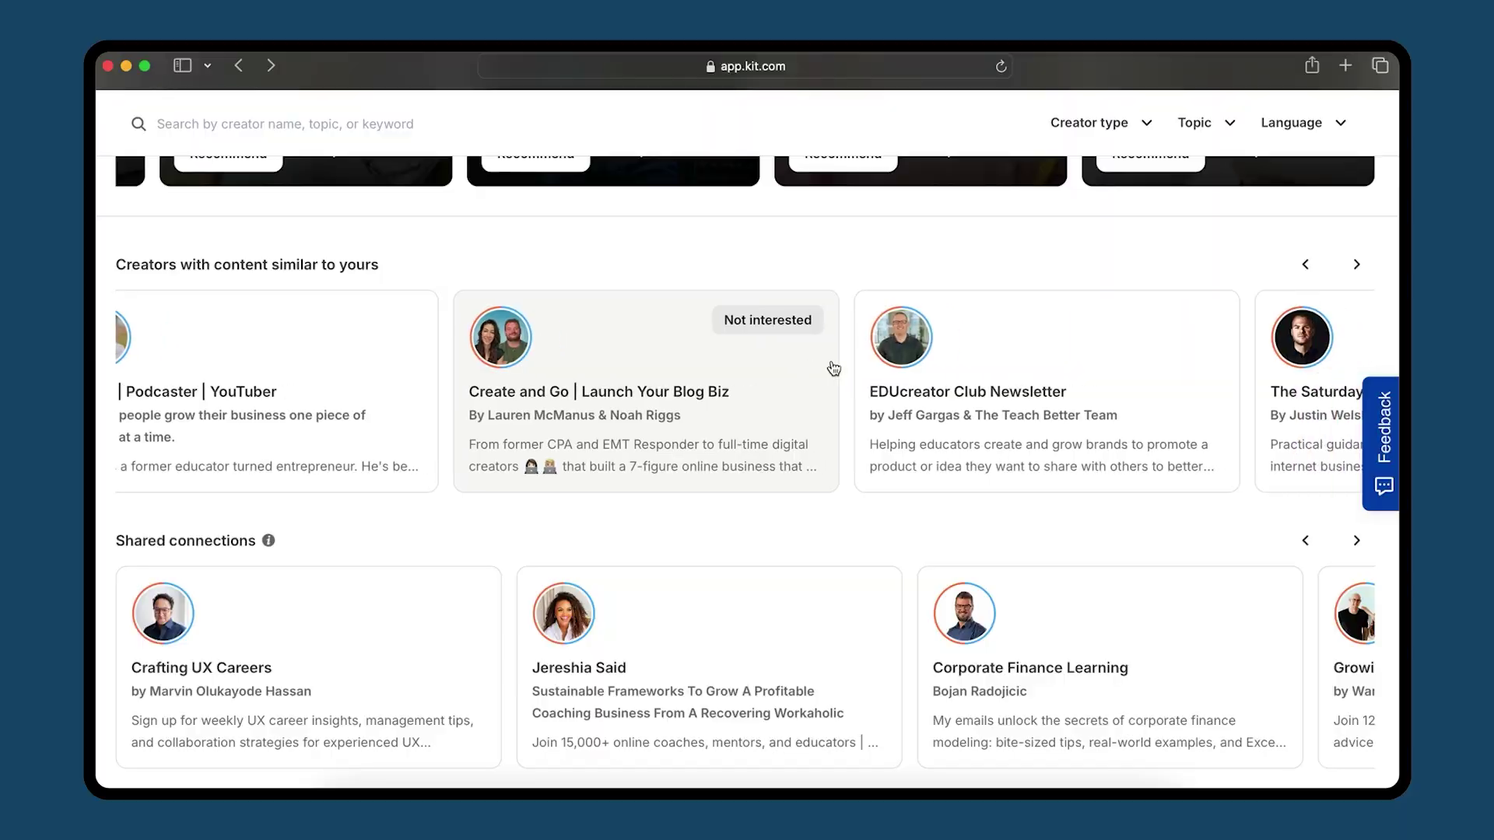
scroll(835, 369, right, 10)
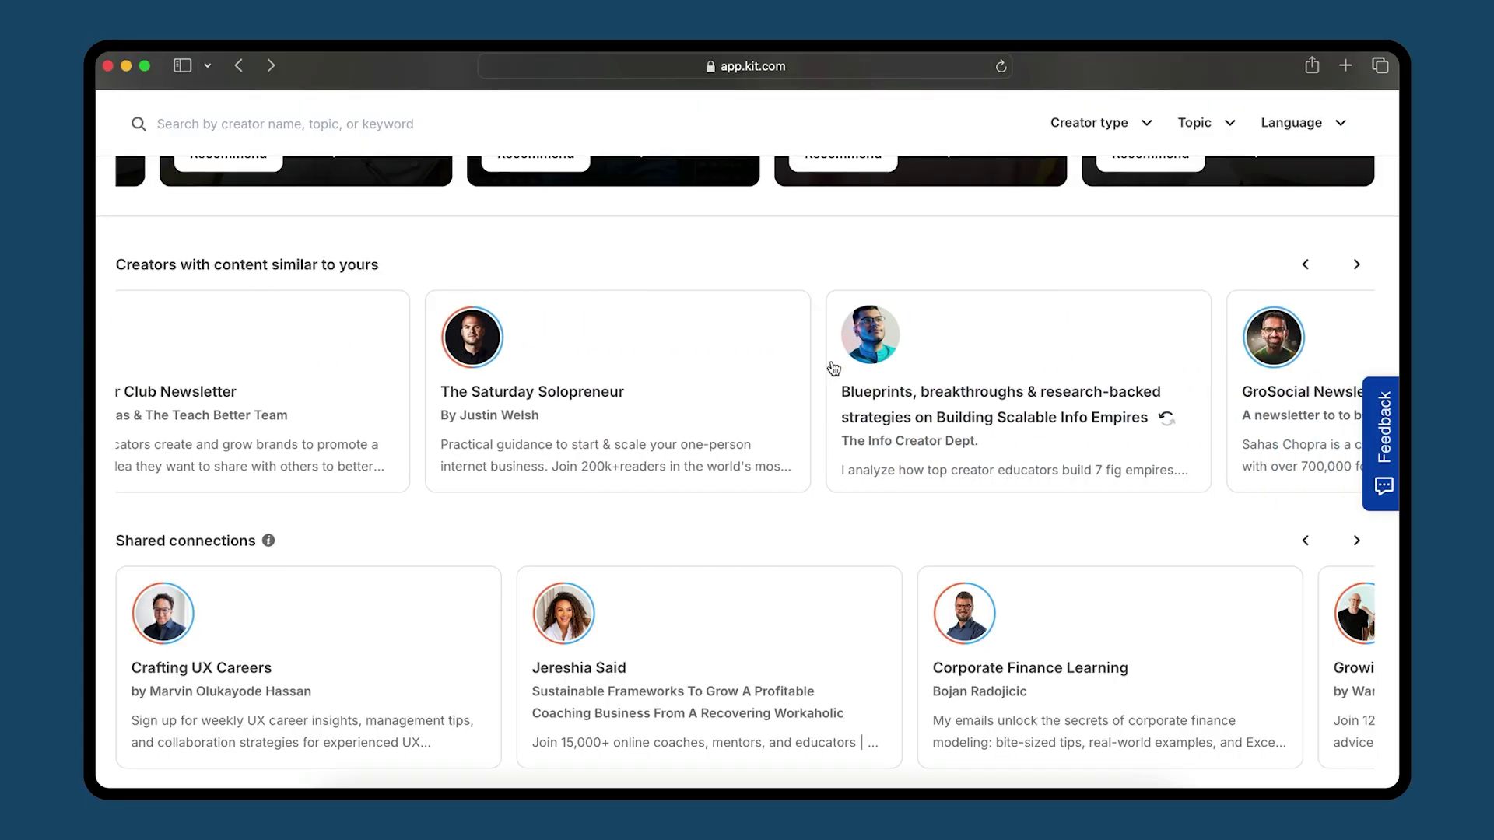
click(557, 387)
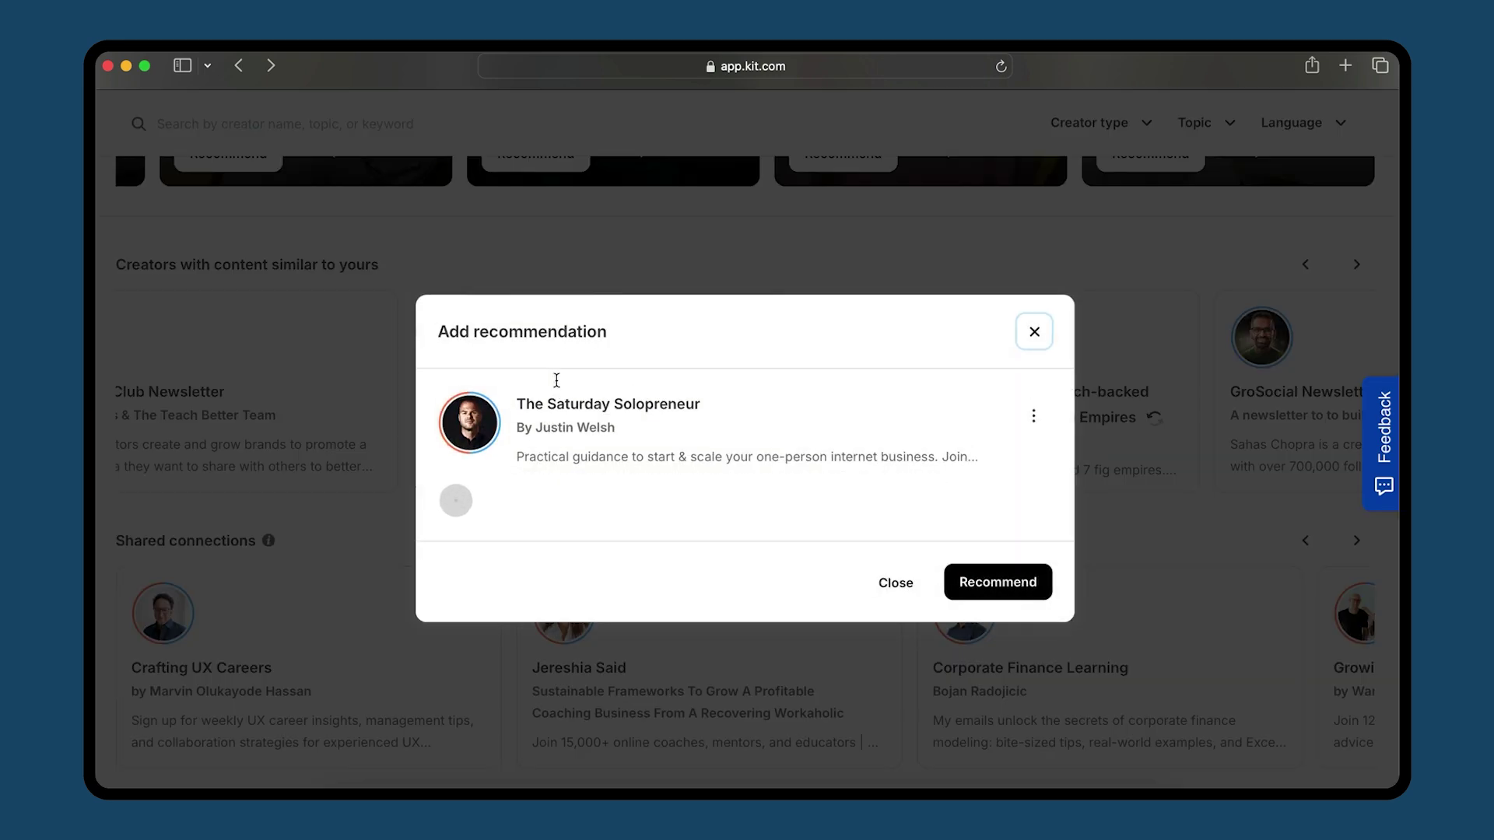
click(893, 225)
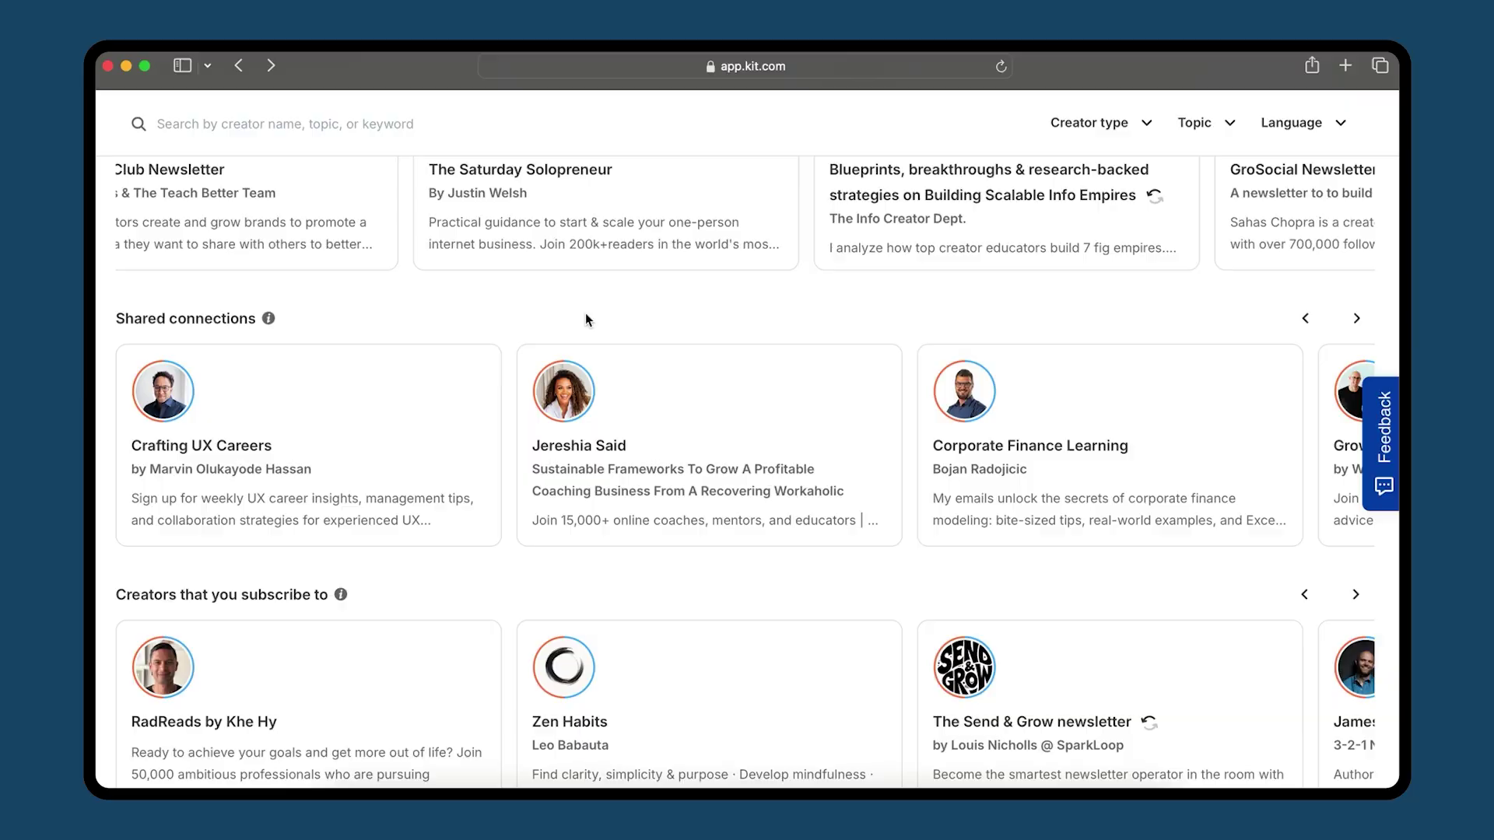
Step: Scroll the Shared connections carousel sideways
mouse_move(820, 413)
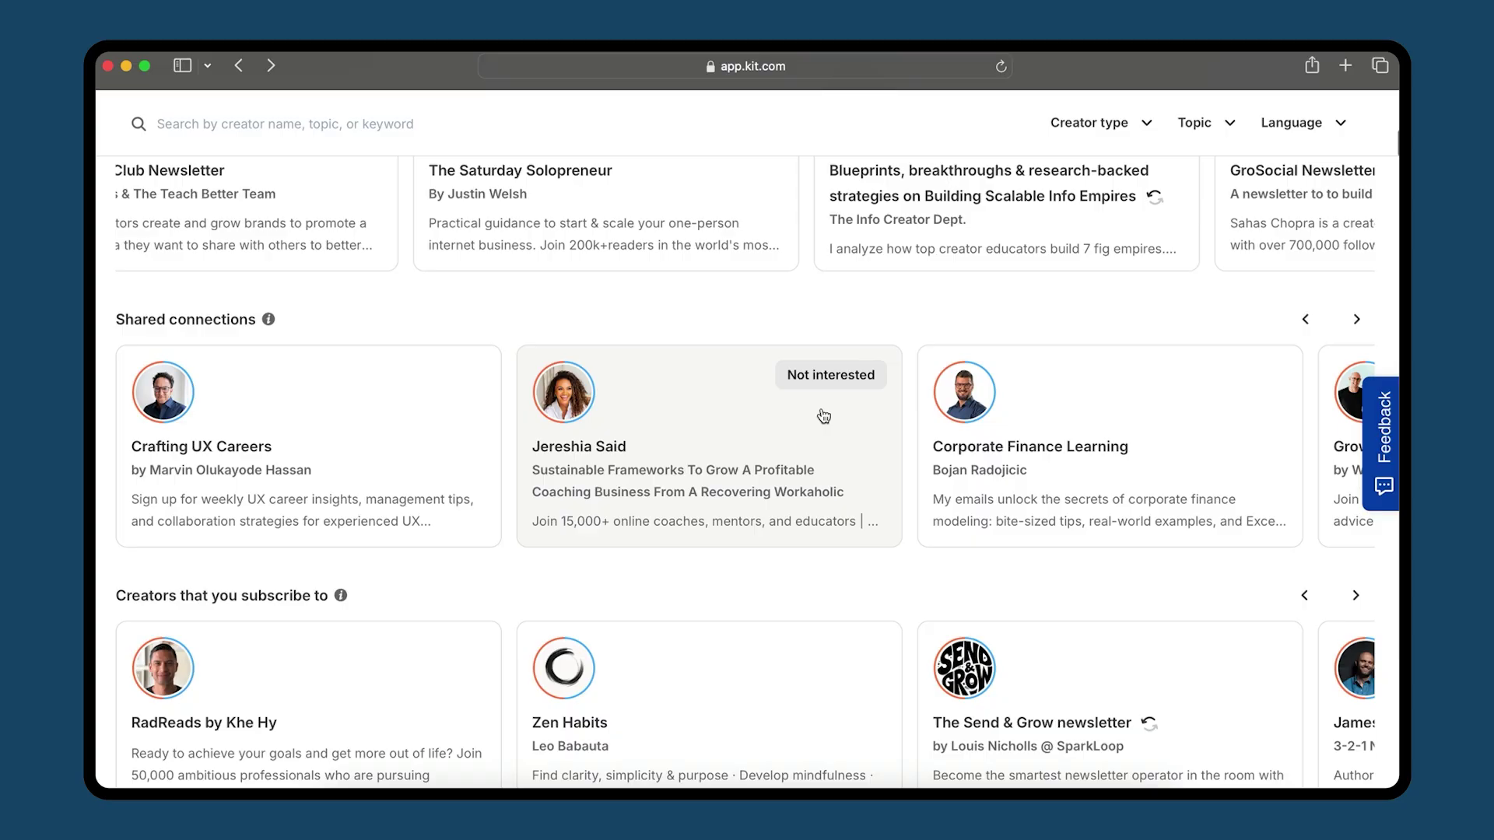
scroll(823, 416, right, 8)
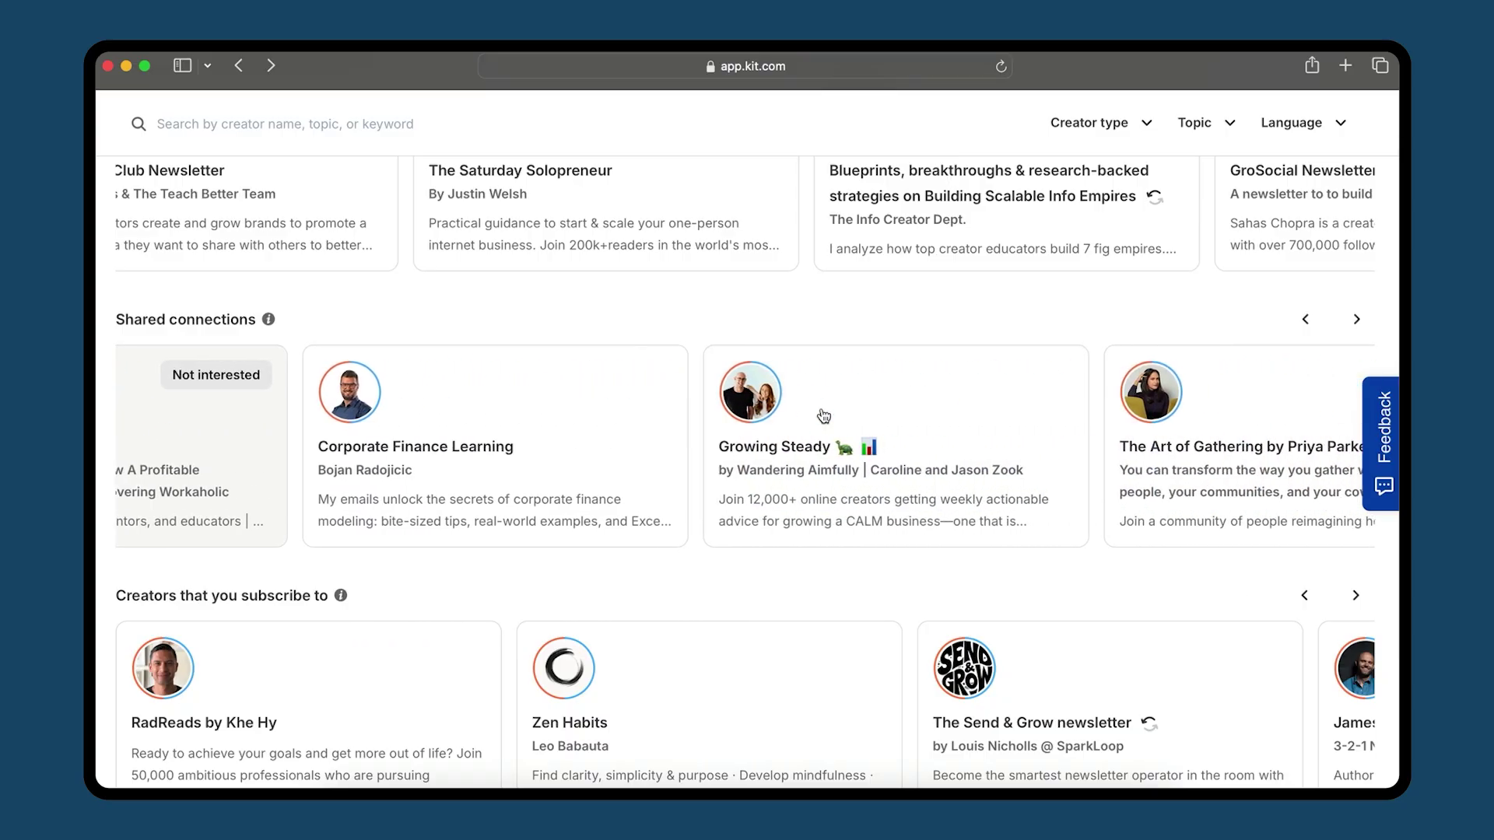
scroll(1057, 455, right, 7)
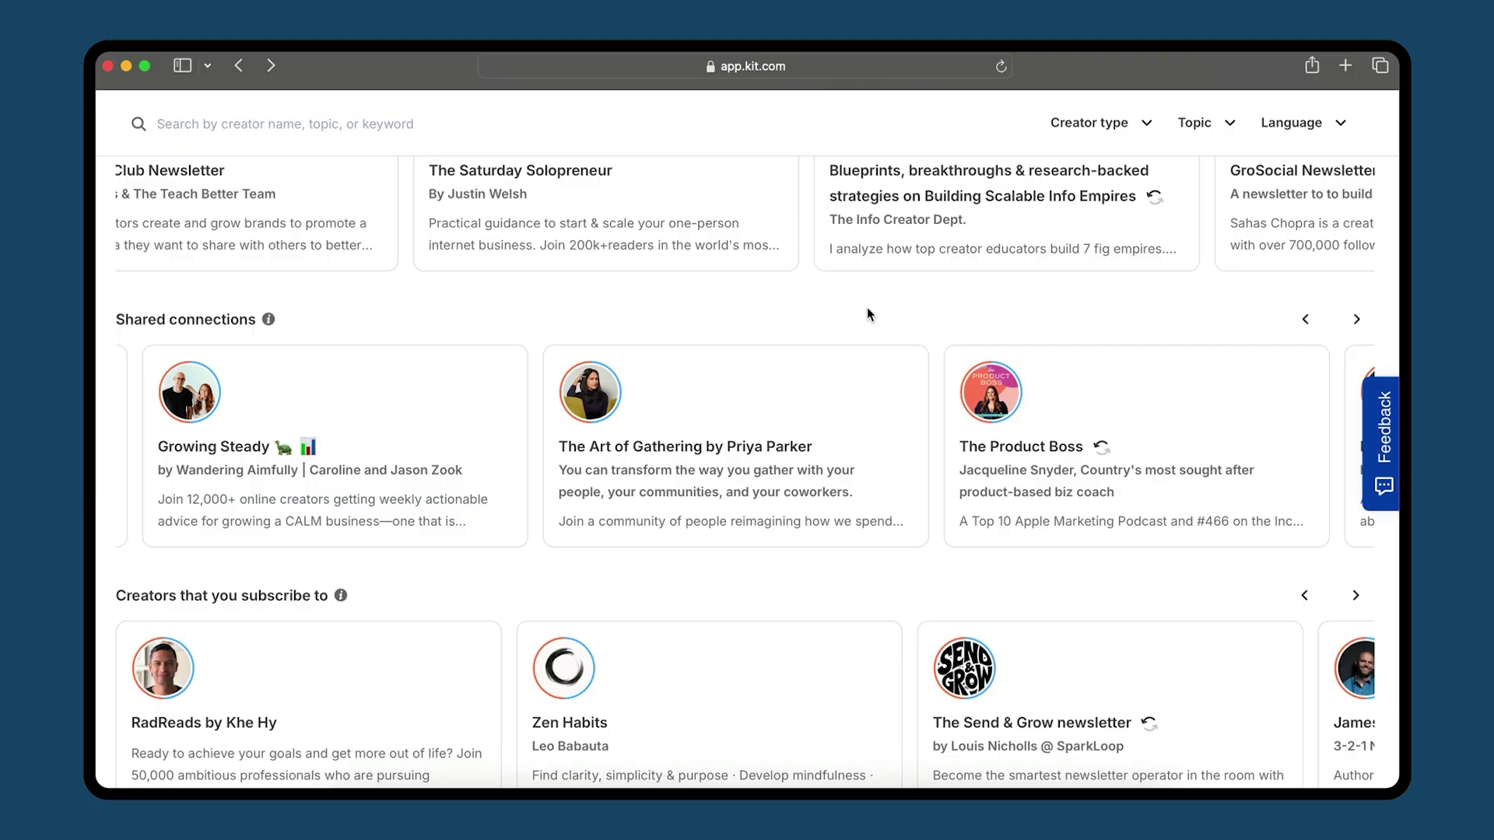
Step: Page the Creators that you subscribe to row through Daily Dad, Ethan Waldman and Wee Bit Wiser
scroll(867, 309, down, 5)
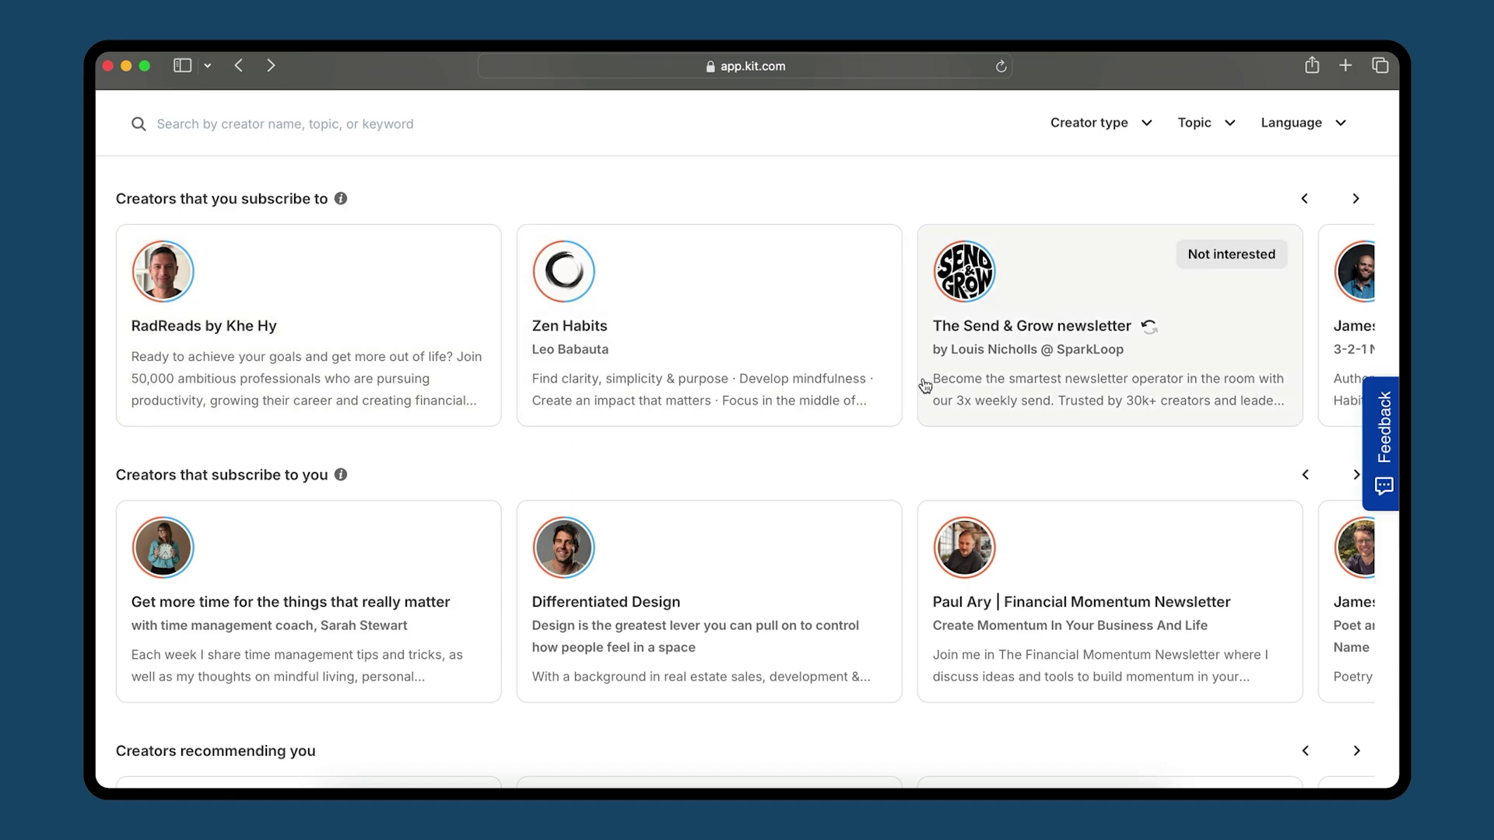
scroll(924, 385, right, 1)
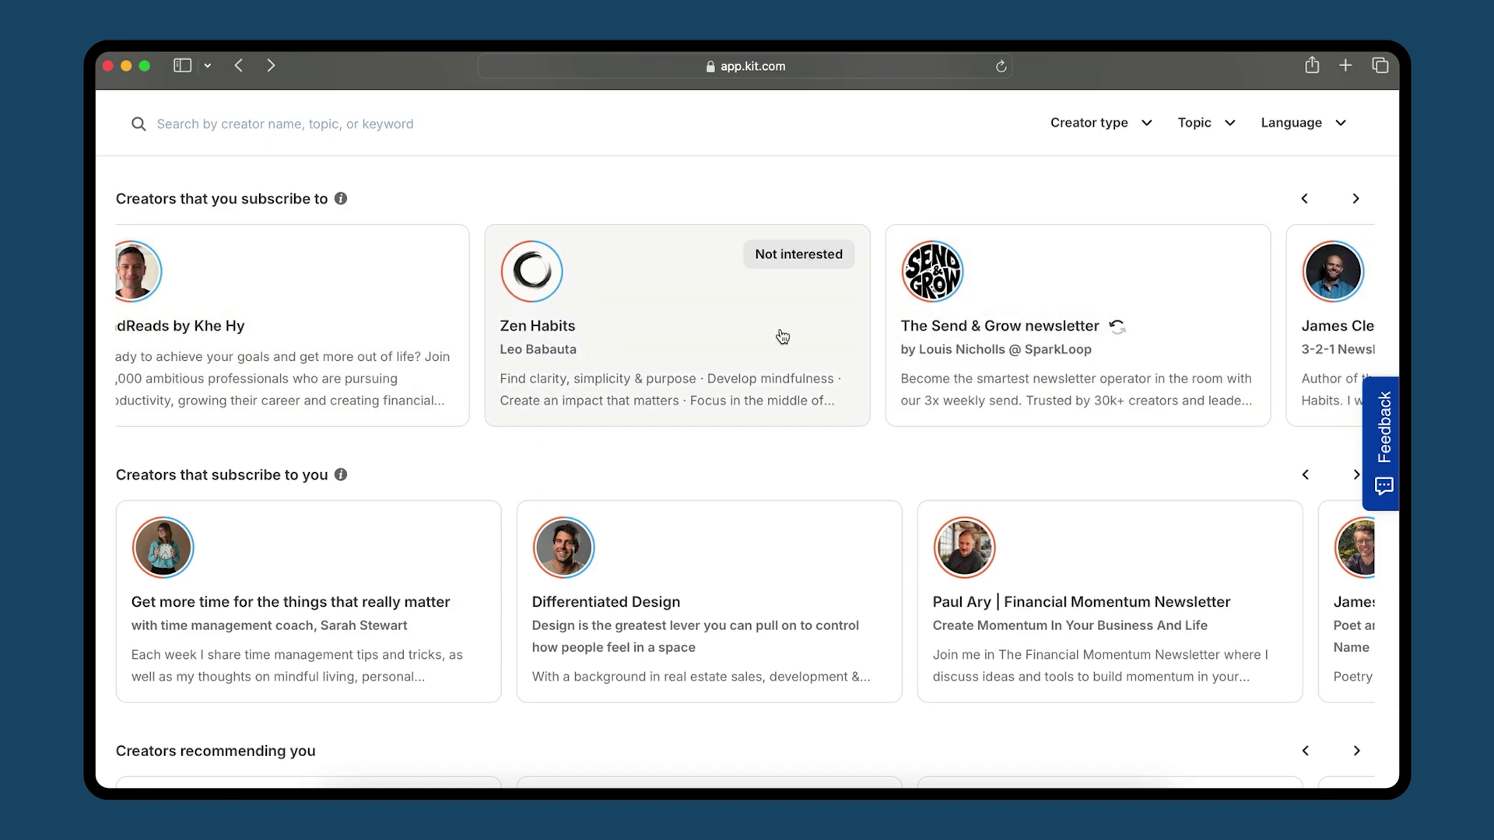
scroll(783, 336, right, 5)
scroll(1100, 314, right, 8)
scroll(1100, 314, right, 10)
scroll(1103, 314, right, 1)
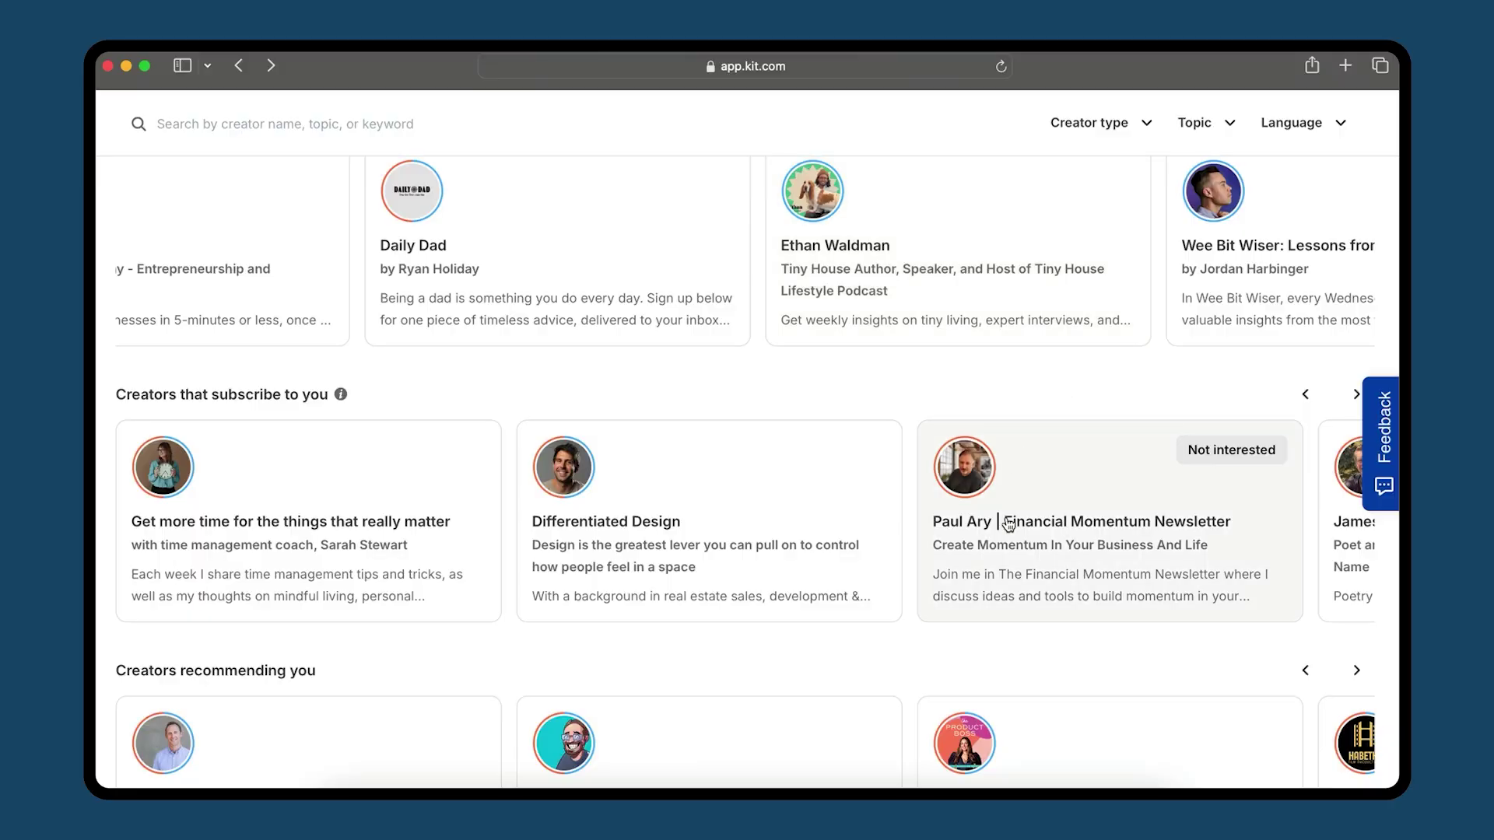
Step: Scroll the Creators that subscribe to you row and open The B2B Creator Newsletter's Add recommendation dialog
scroll(1009, 525, right, 15)
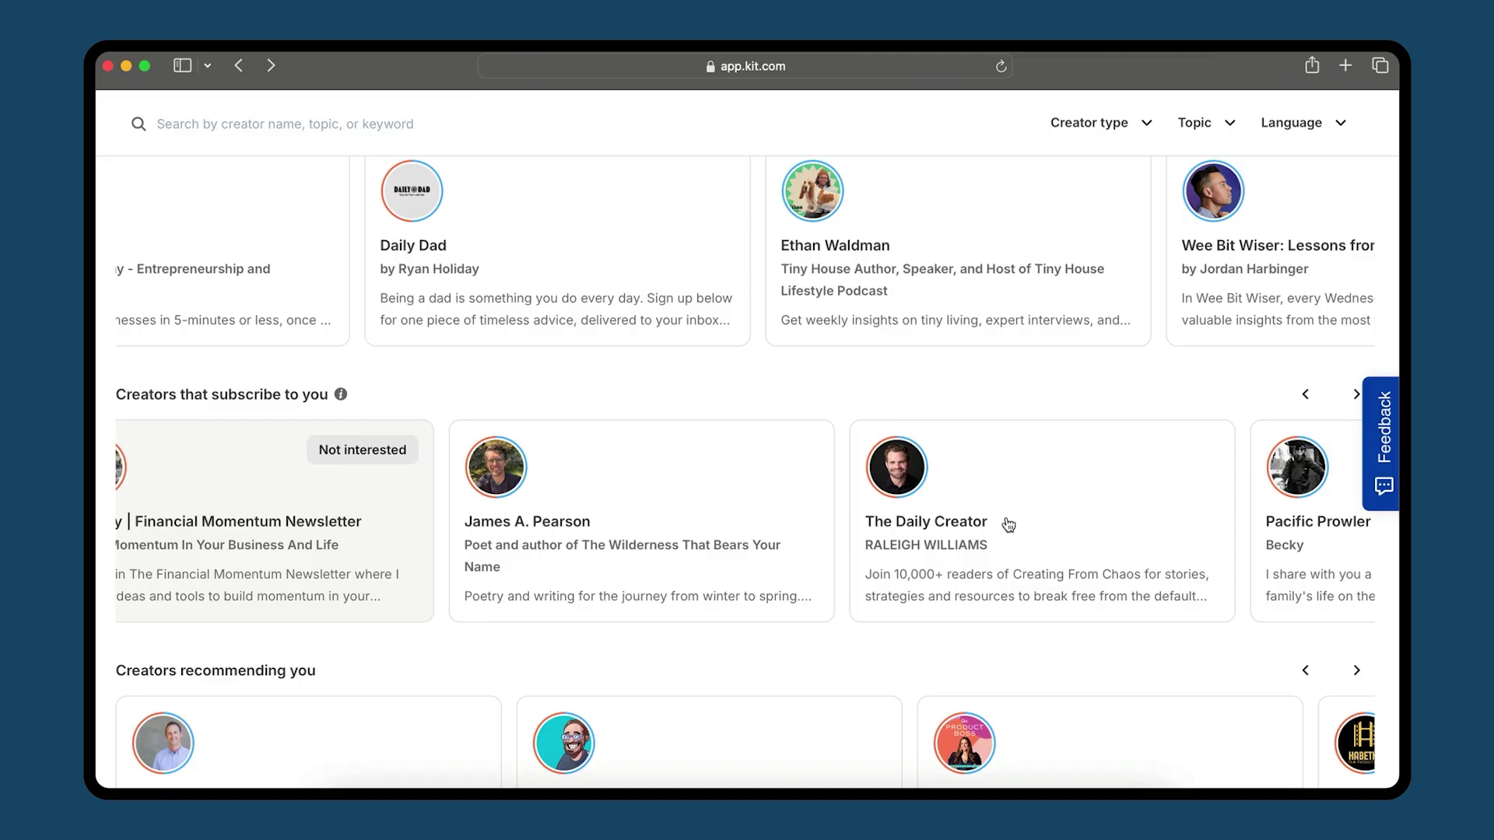
scroll(1009, 524, right, 18)
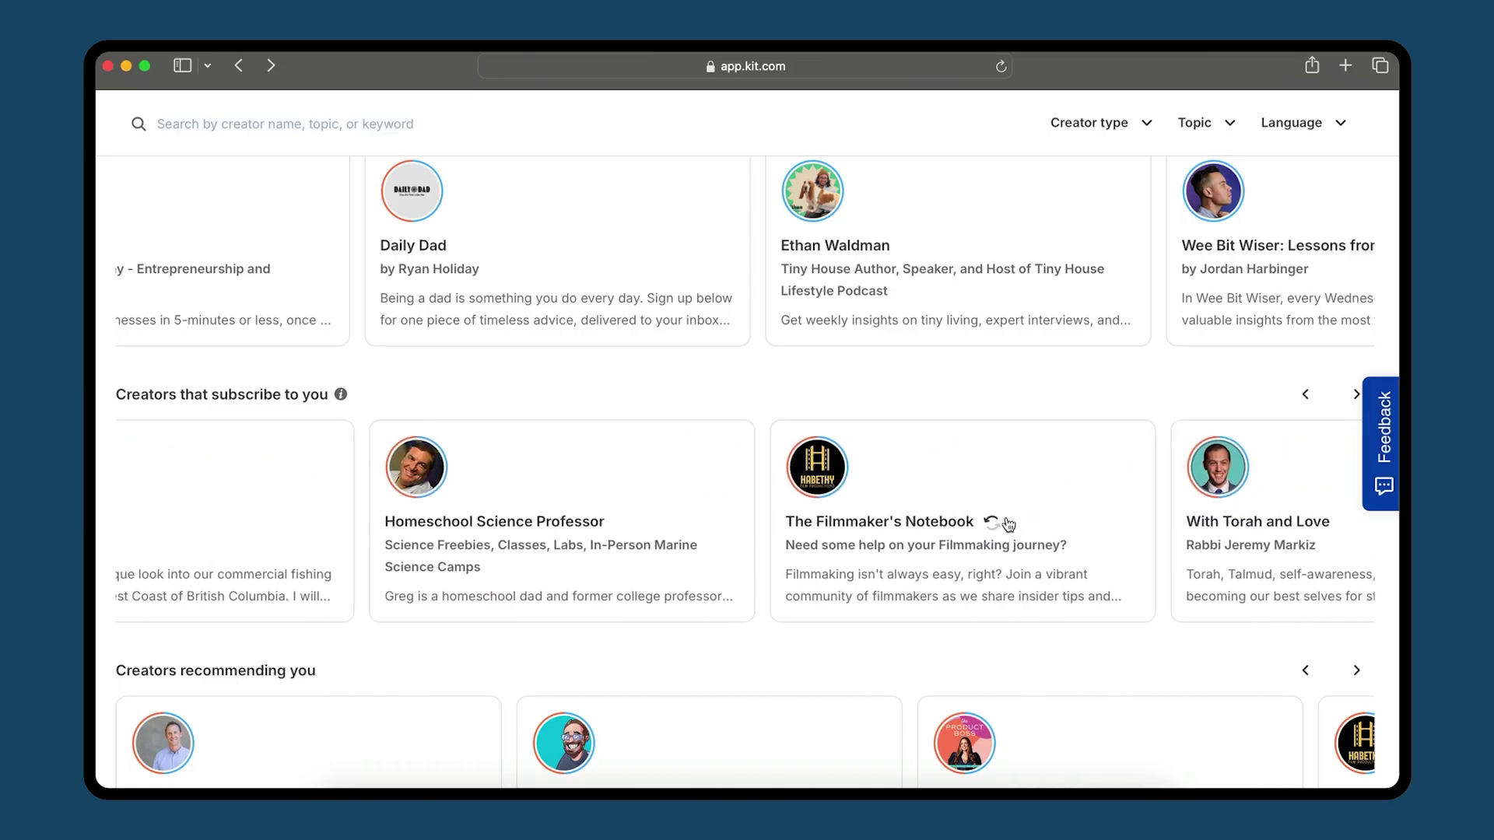
scroll(1009, 524, right, 15)
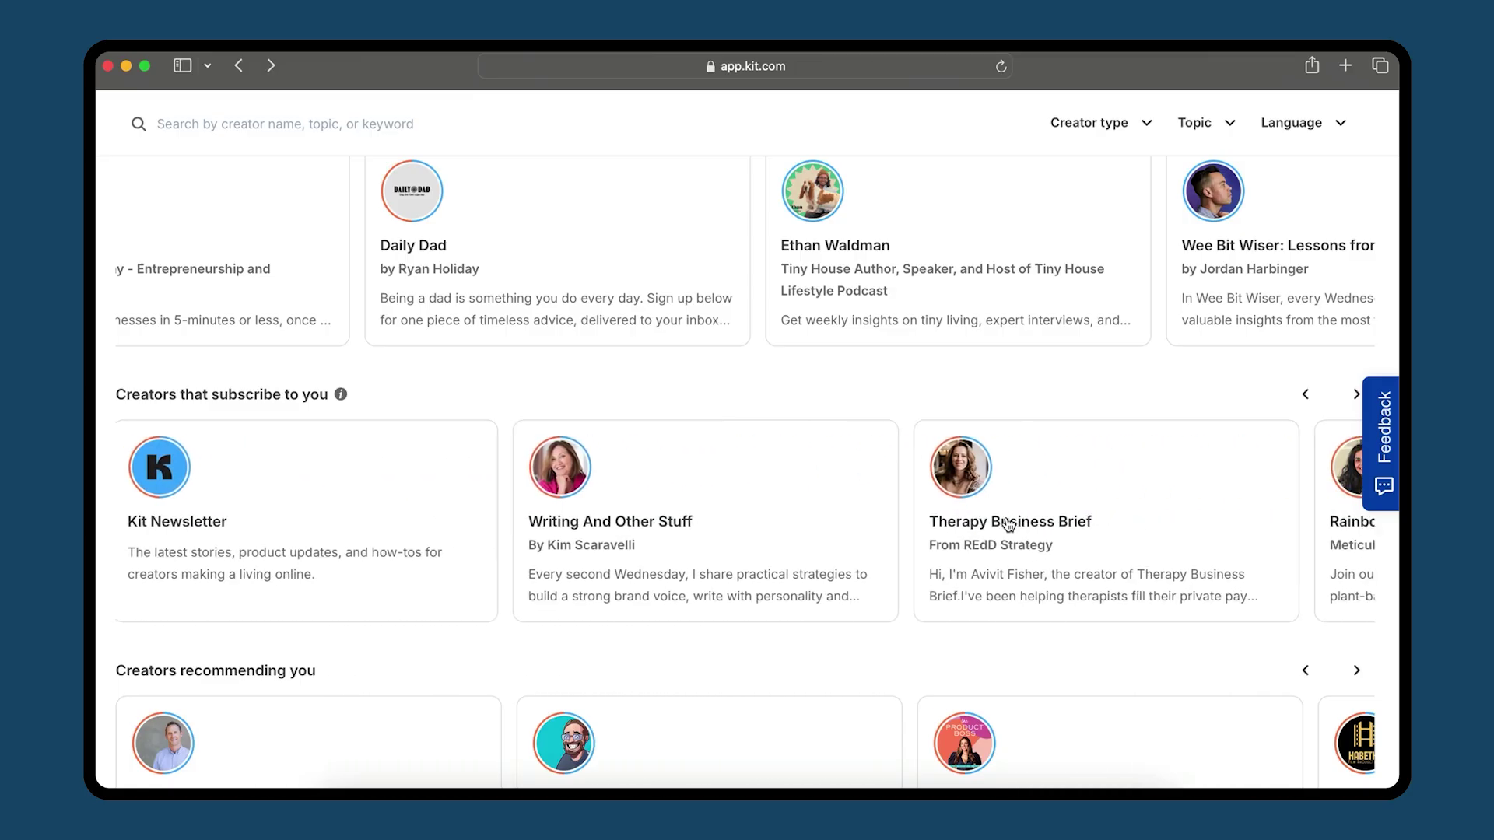
scroll(1008, 524, right, 9)
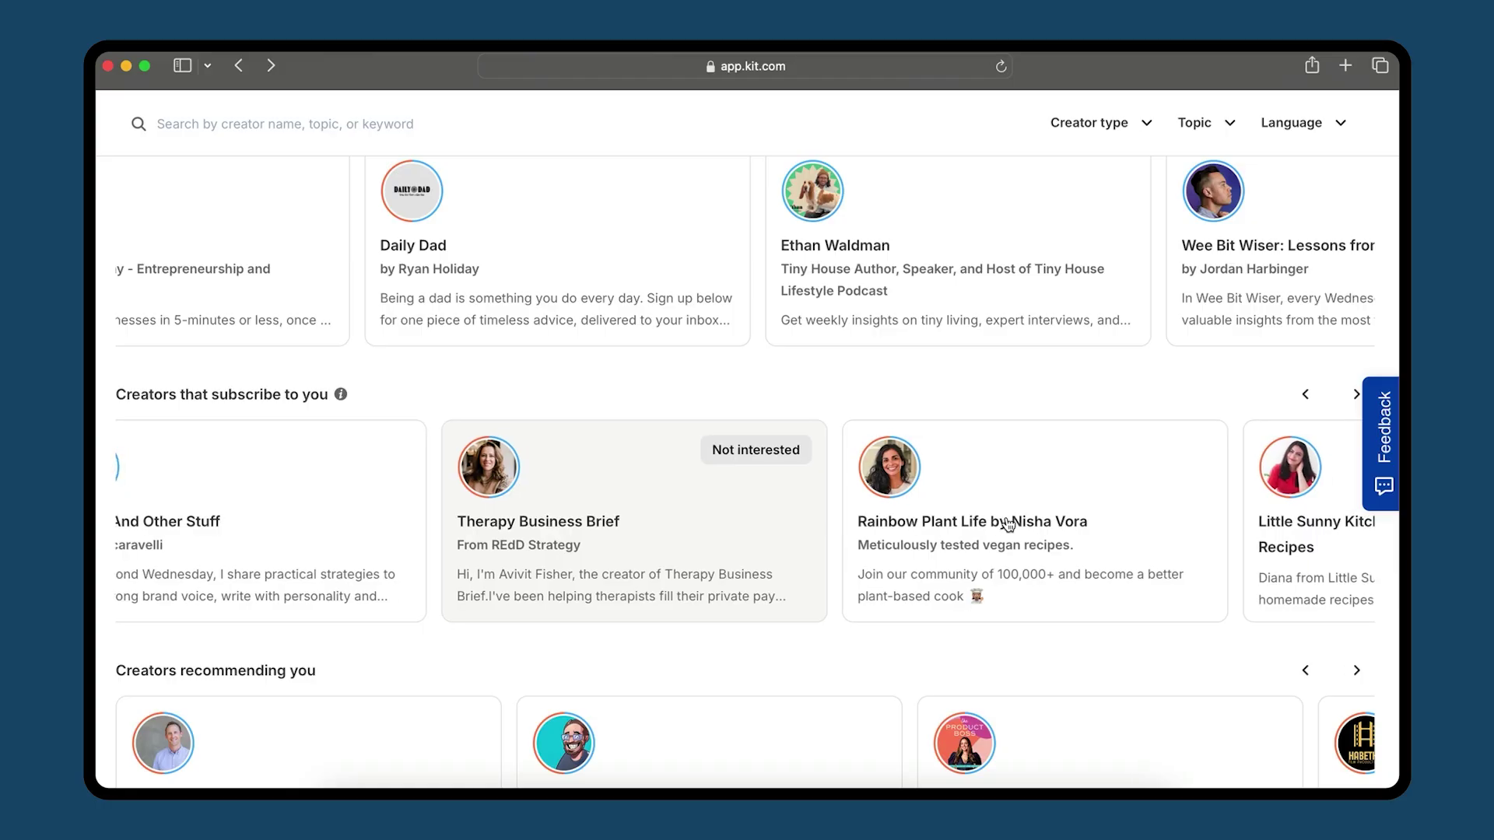
scroll(1008, 524, right, 4)
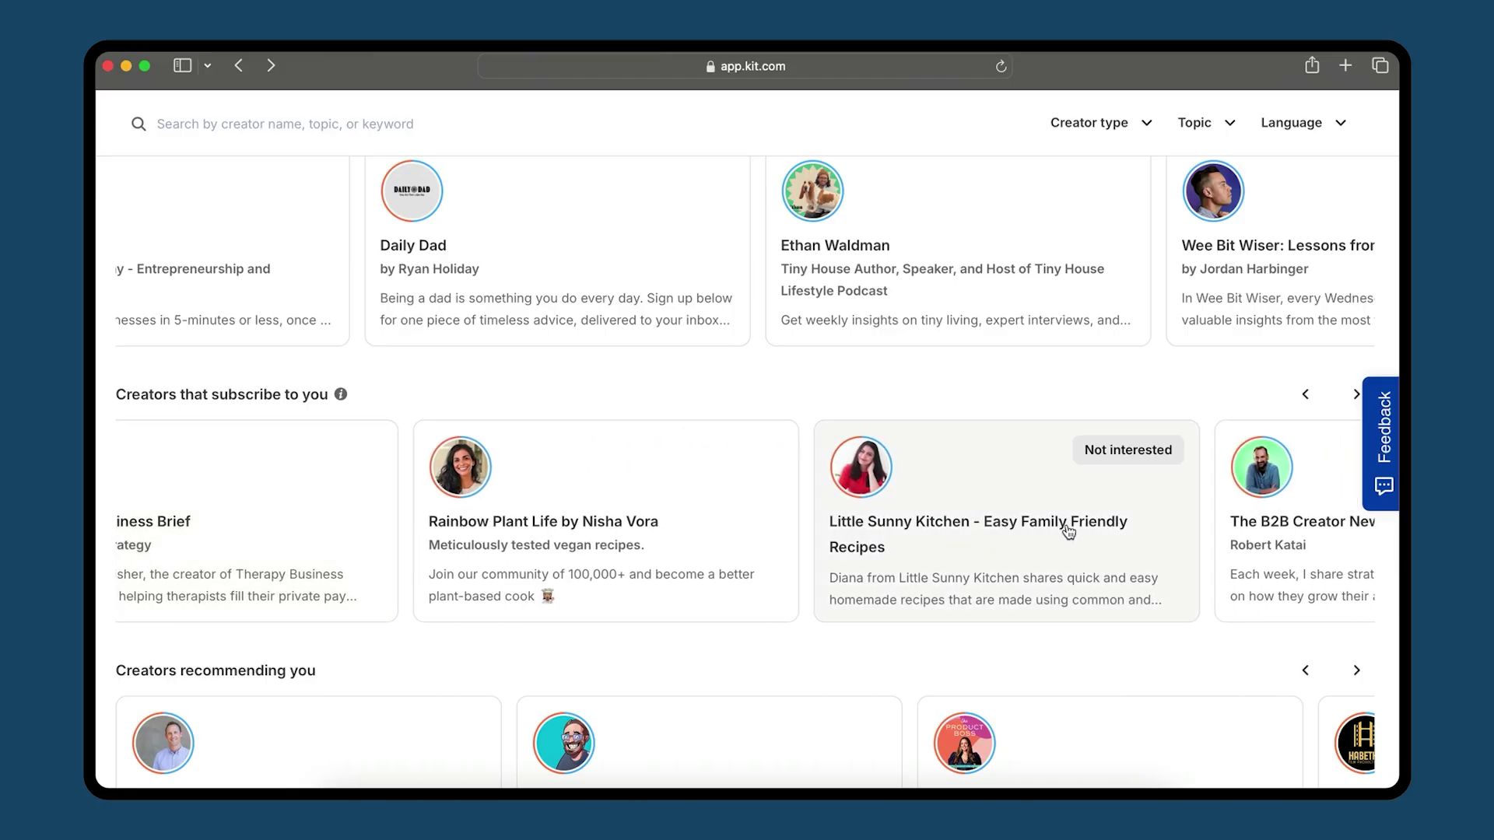
scroll(1074, 537, right, 3)
click(993, 549)
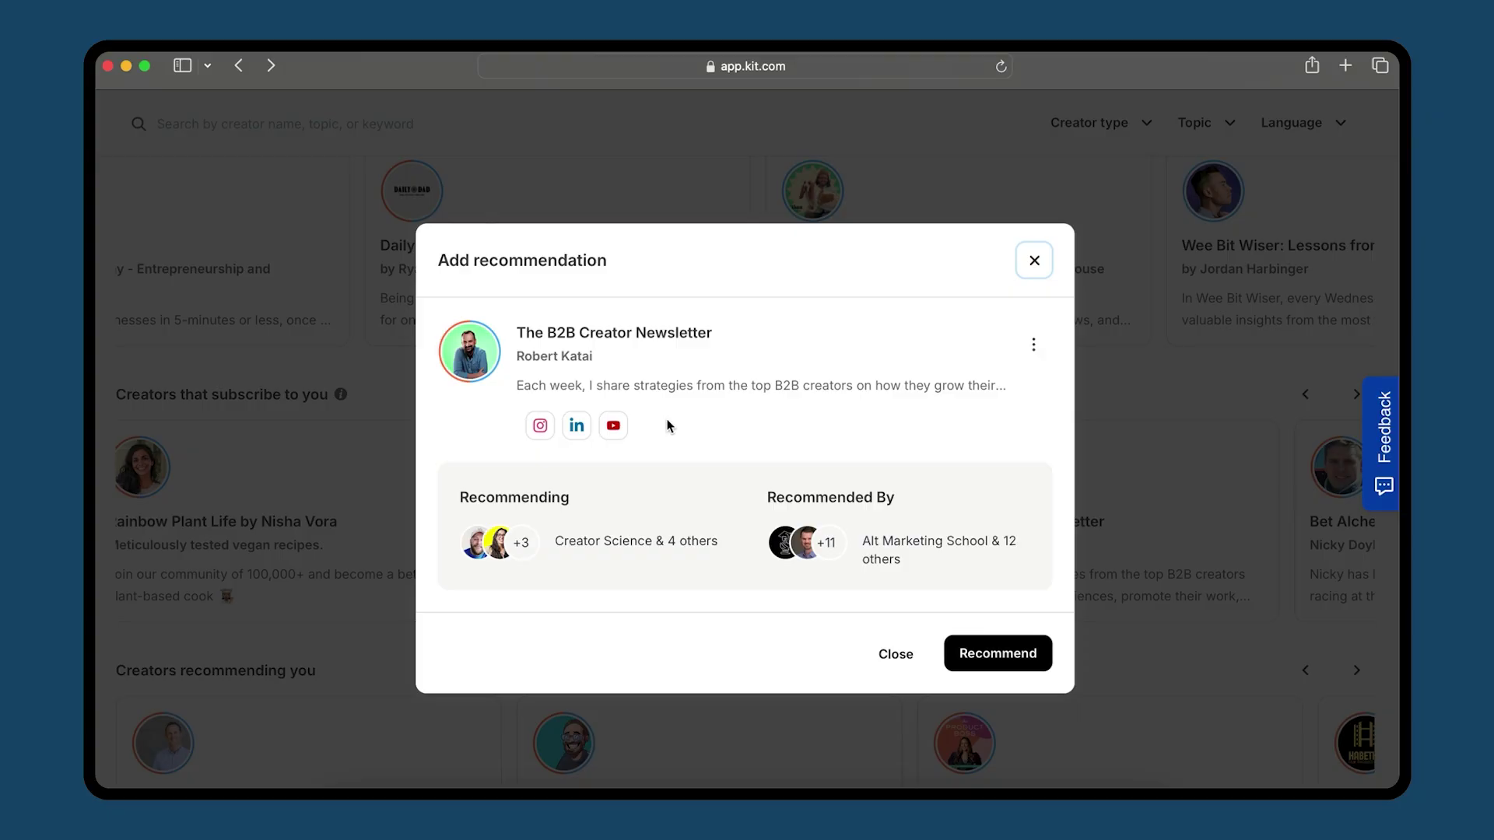
Step: Dismiss The B2B Creator Newsletter's Add recommendation dialog by clicking outside it
click(1137, 413)
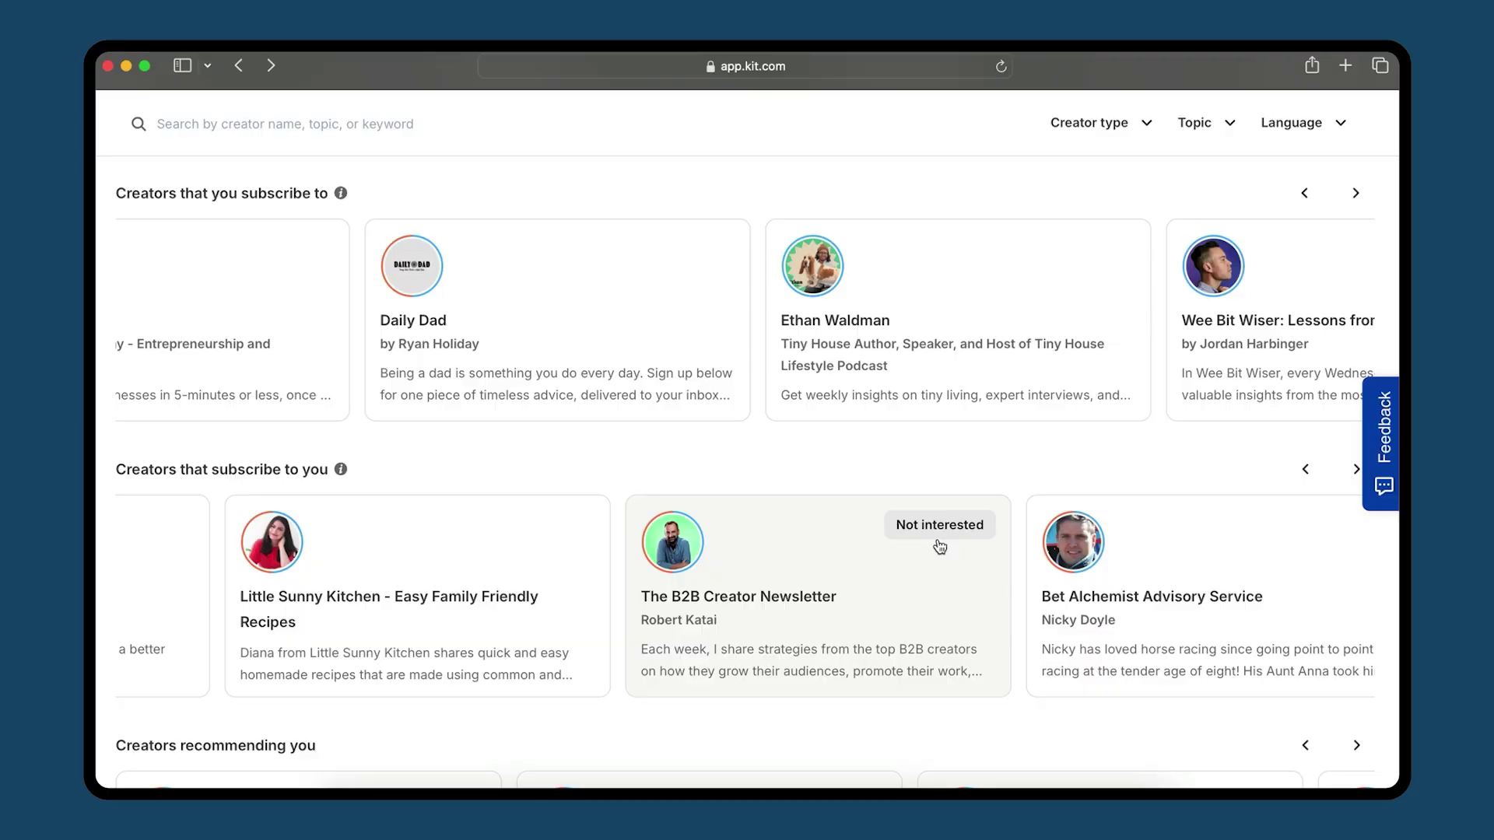
mouse_move(465, 300)
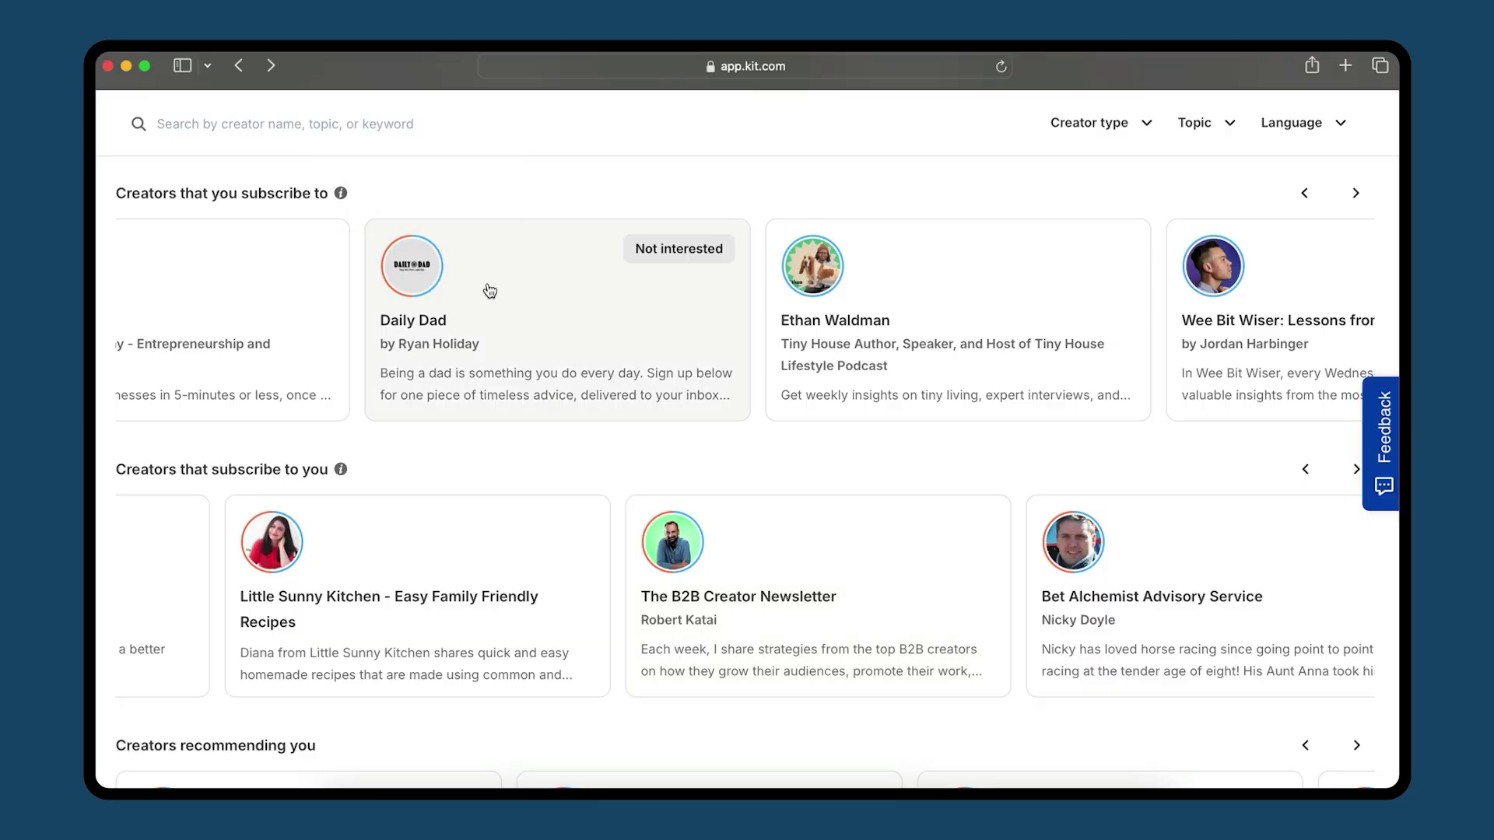
click(489, 291)
mouse_move(488, 430)
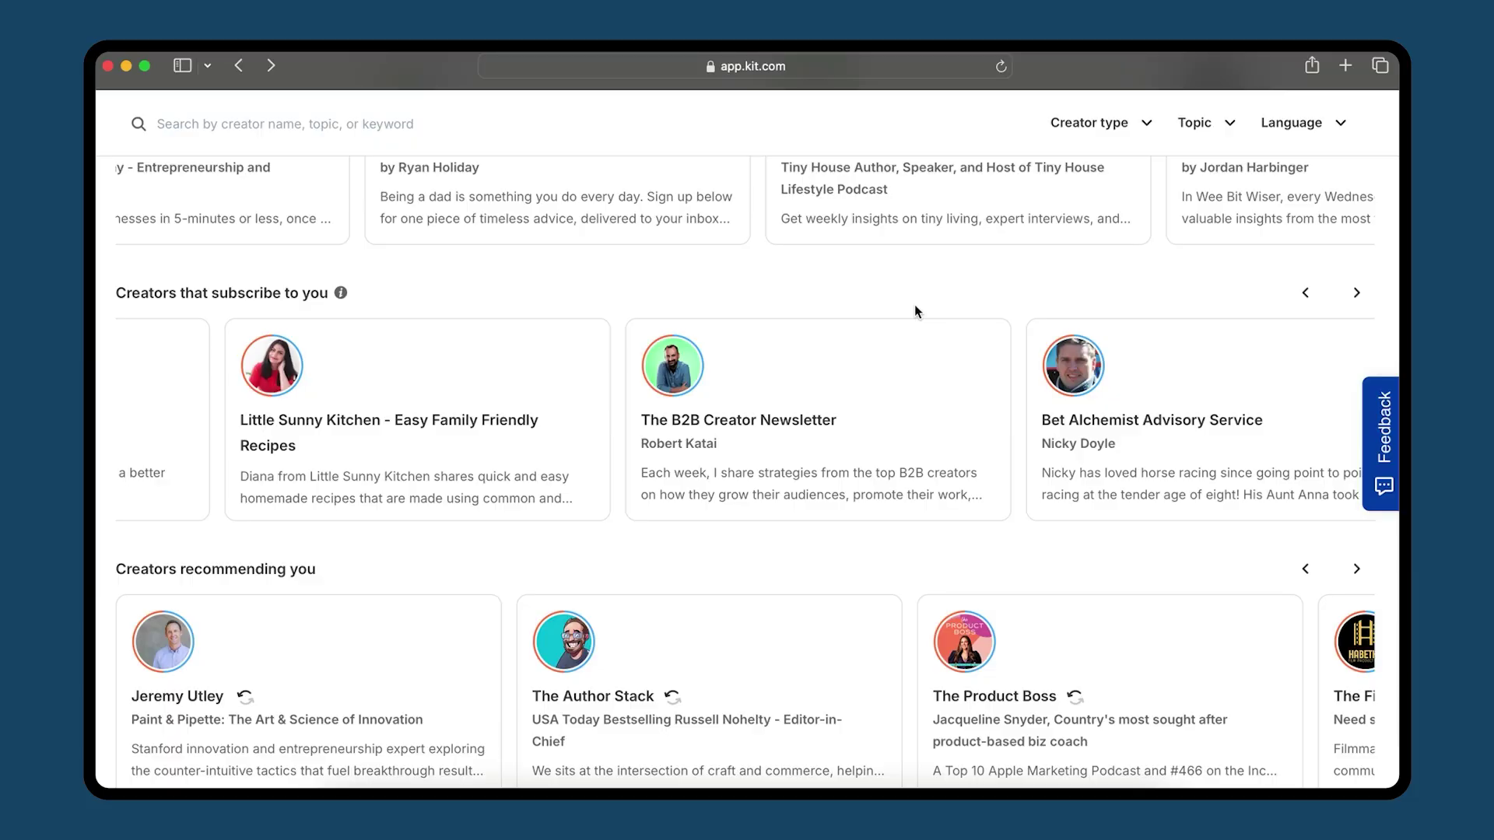
scroll(915, 309, down, 3)
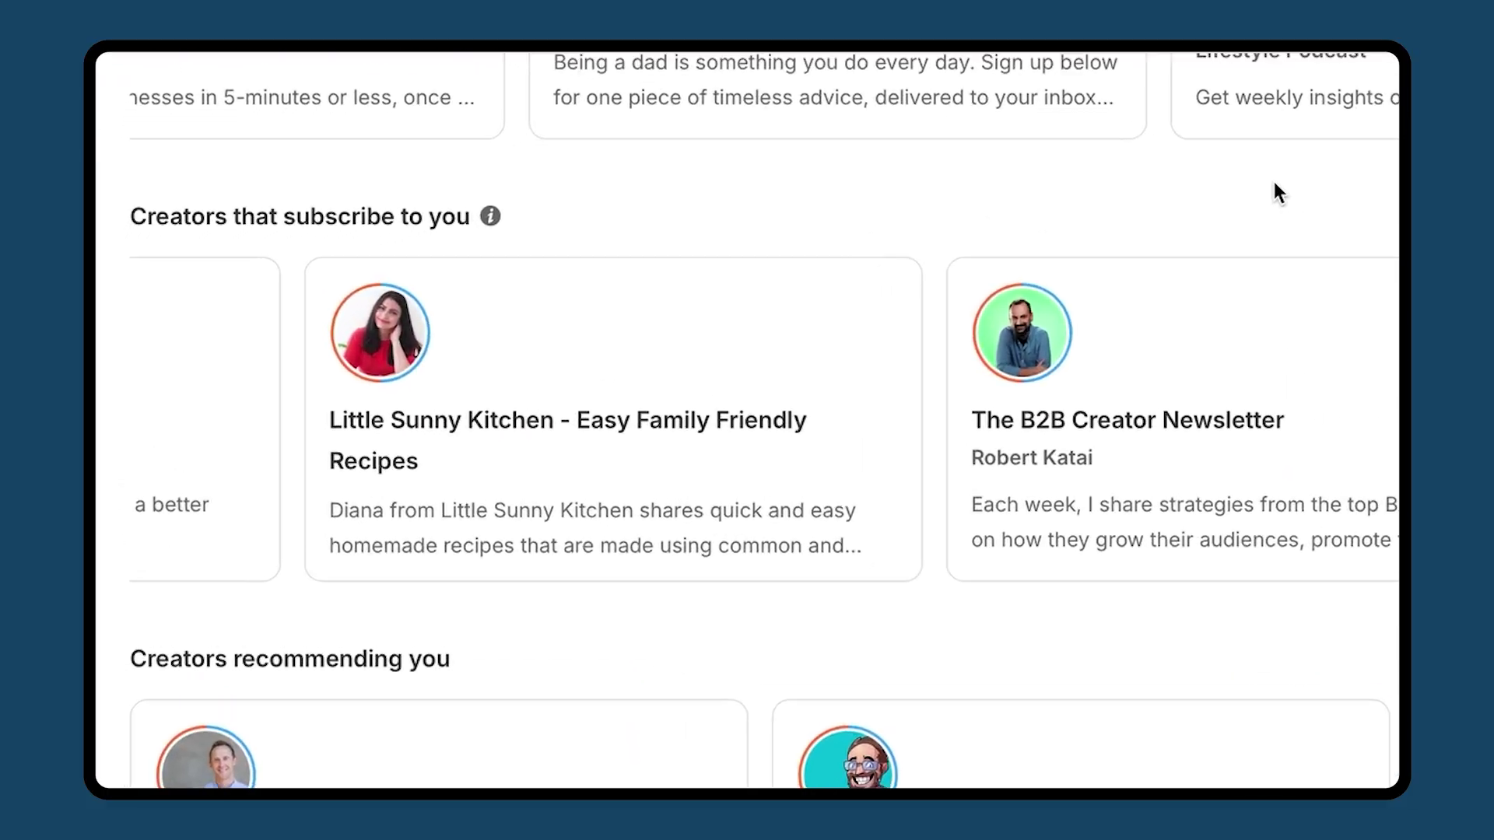
mouse_move(678, 335)
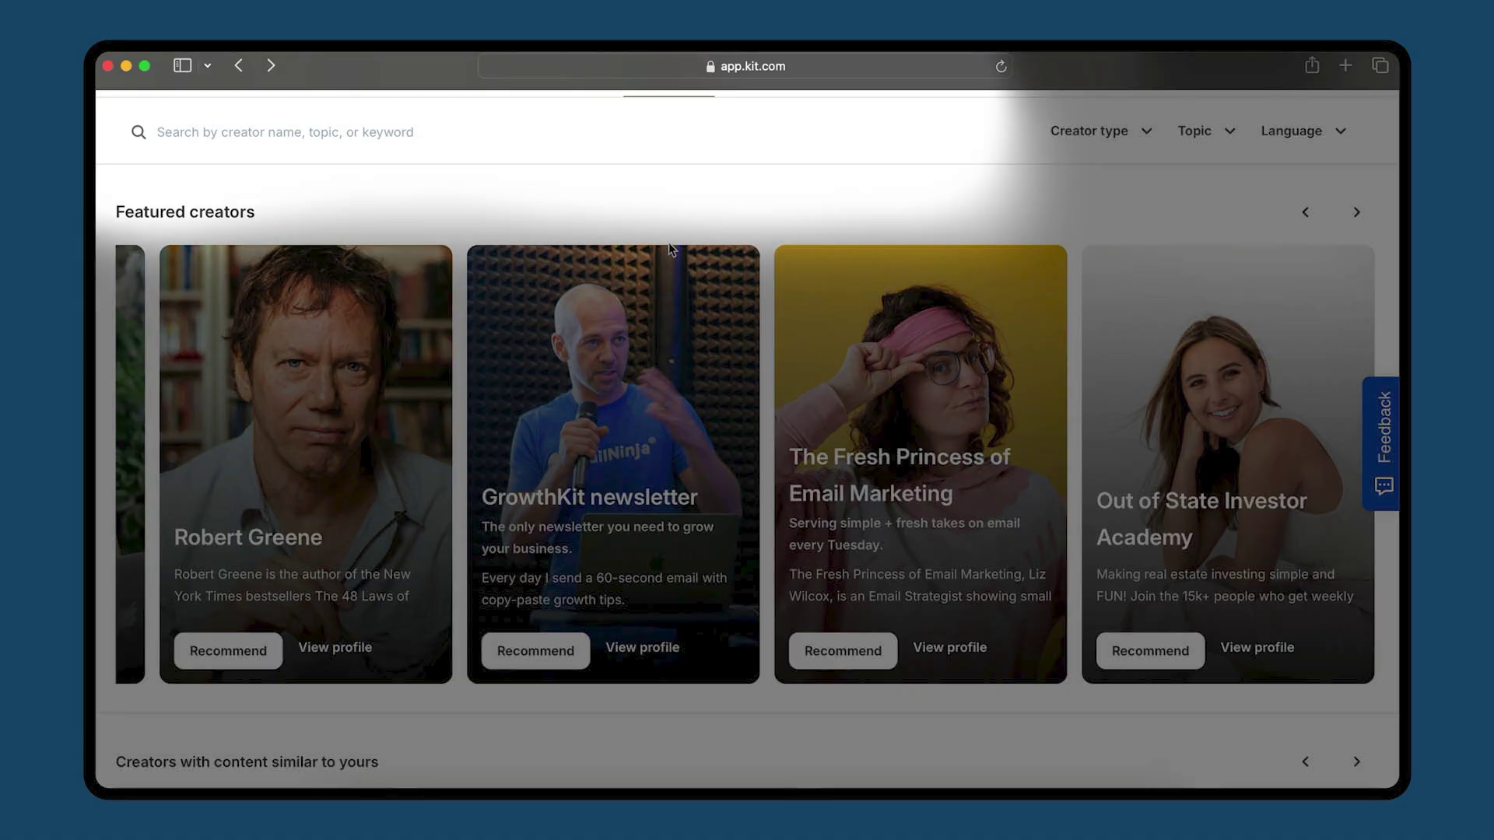
Step: Filter the Discover creators to the French language
click(1087, 137)
click(1200, 134)
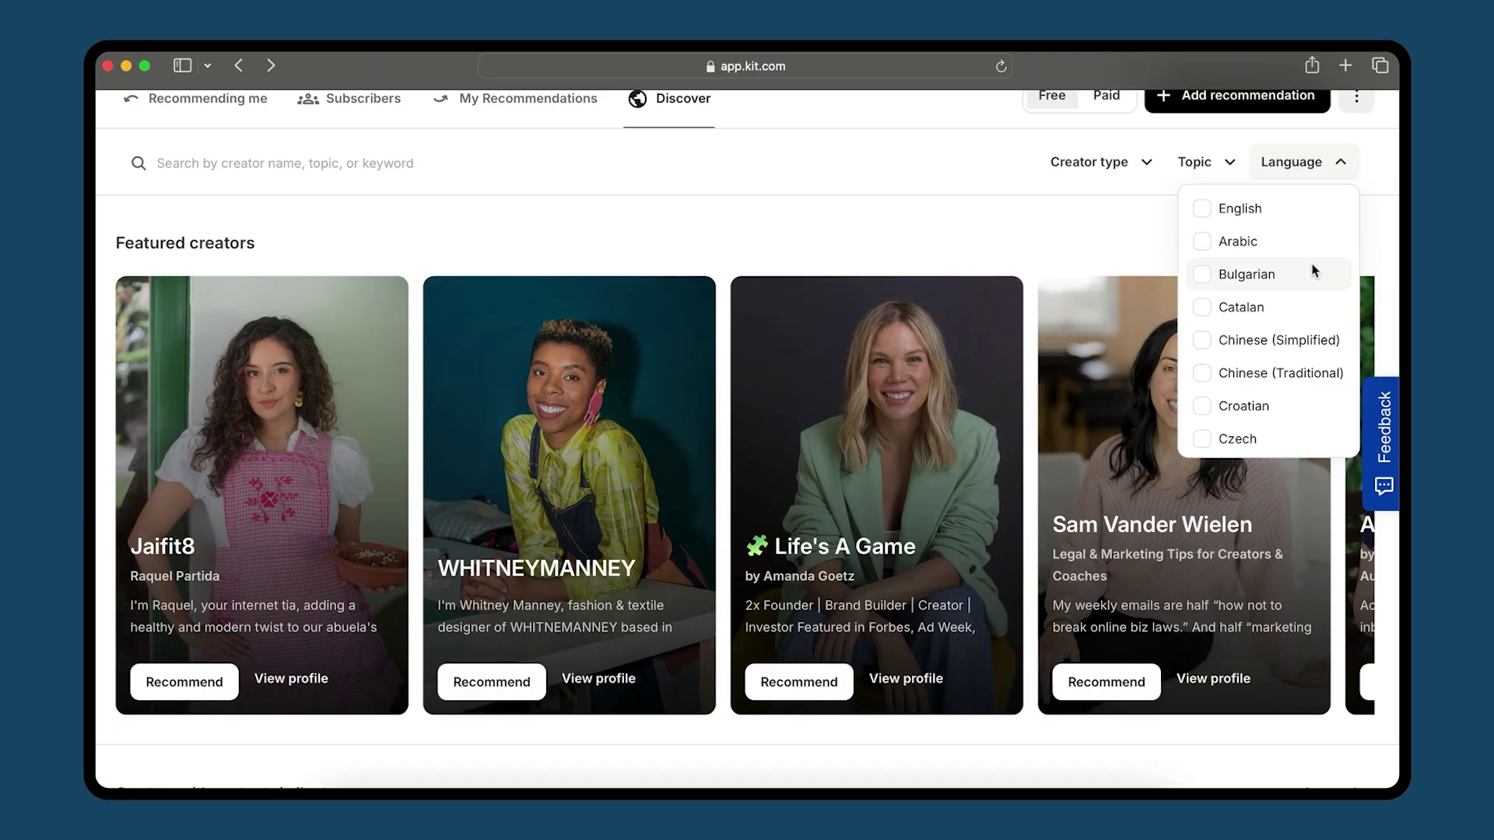
scroll(1273, 305, down, 5)
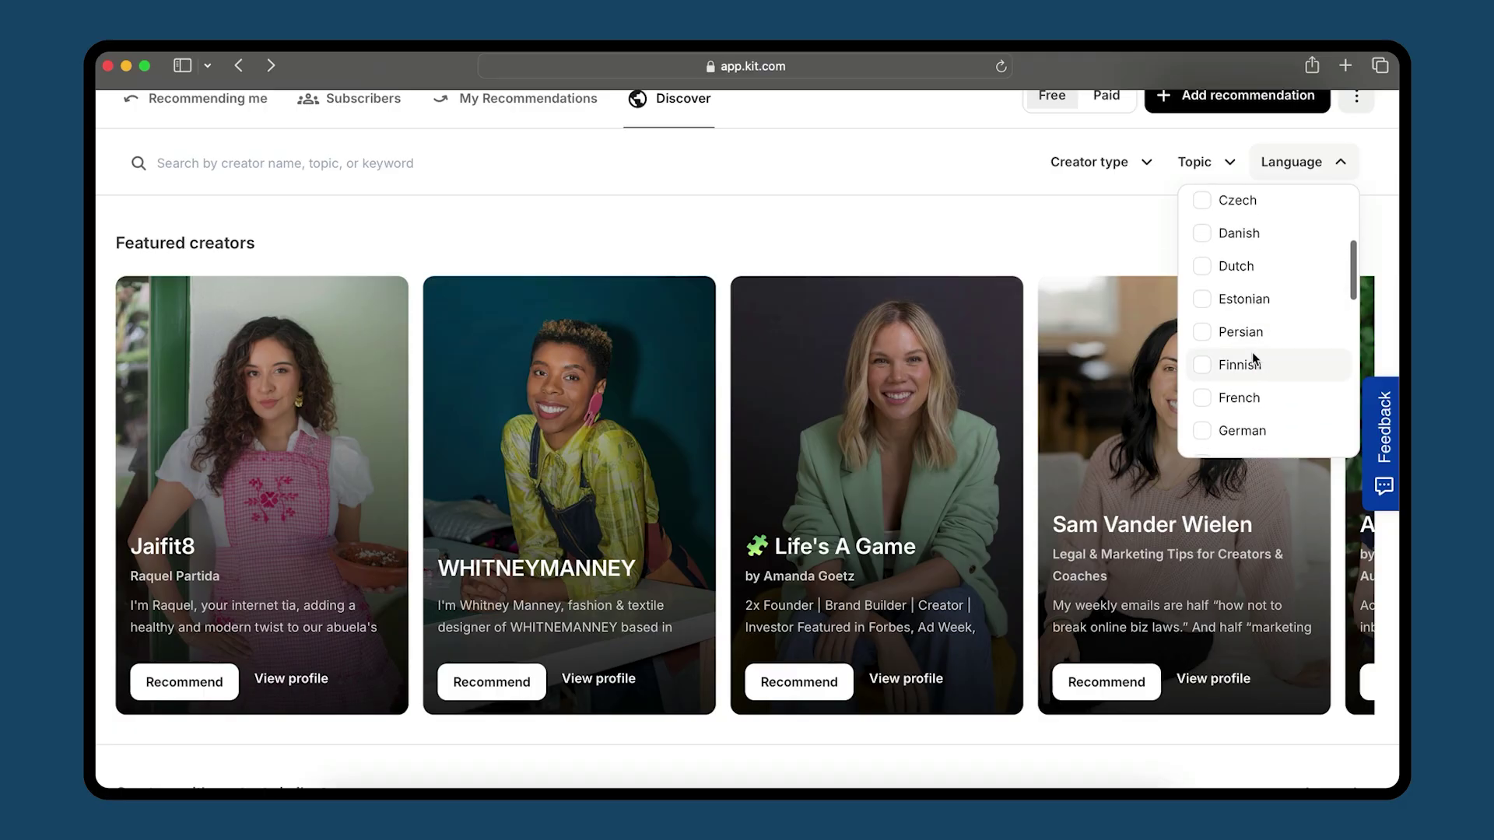
click(1238, 398)
Step: Add the Food & Drink topic filter and close the topic list
click(1190, 162)
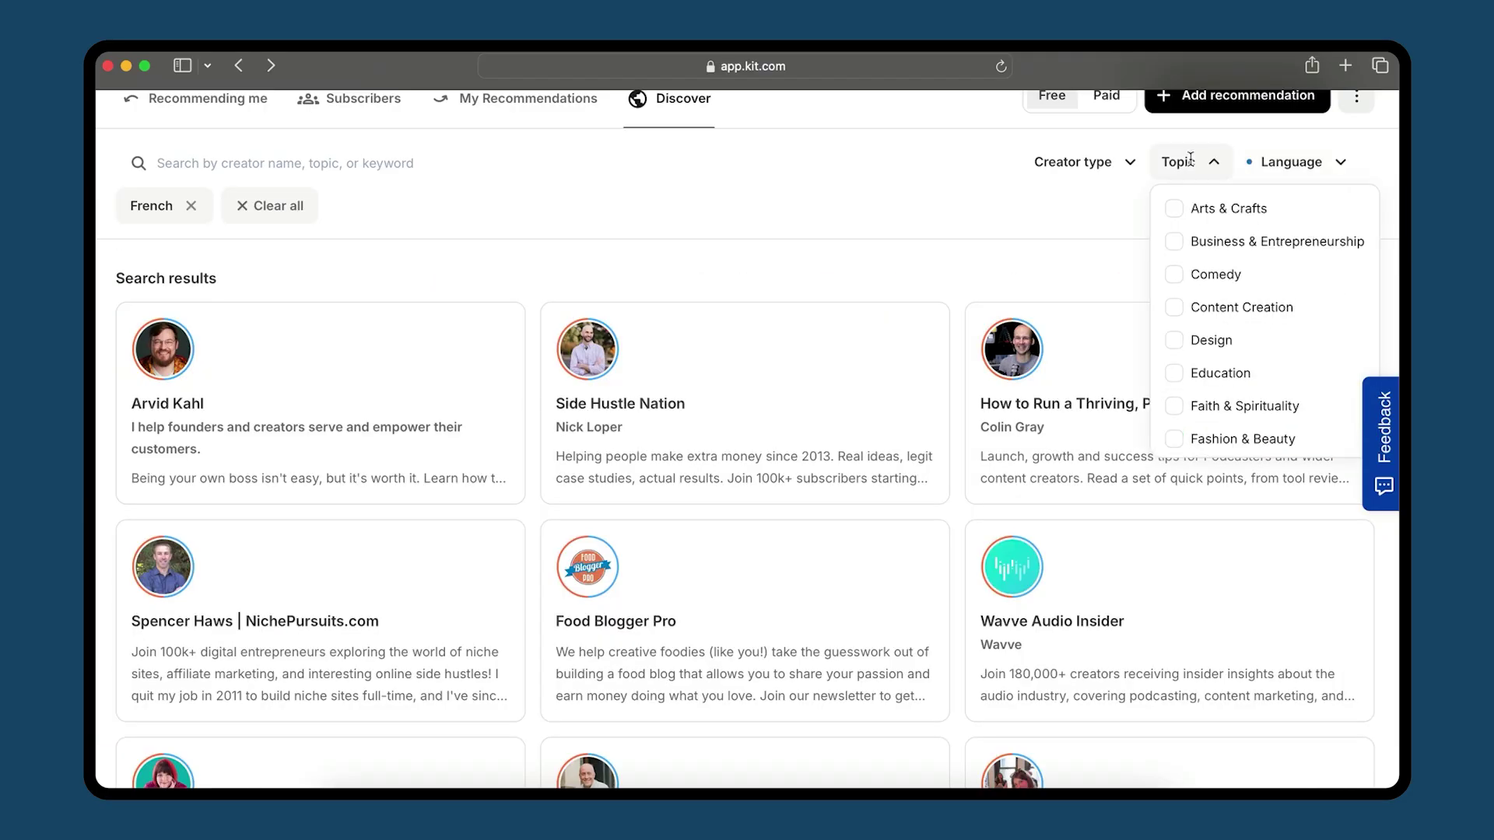
scroll(1245, 343, down, 3)
scroll(1245, 344, down, 3)
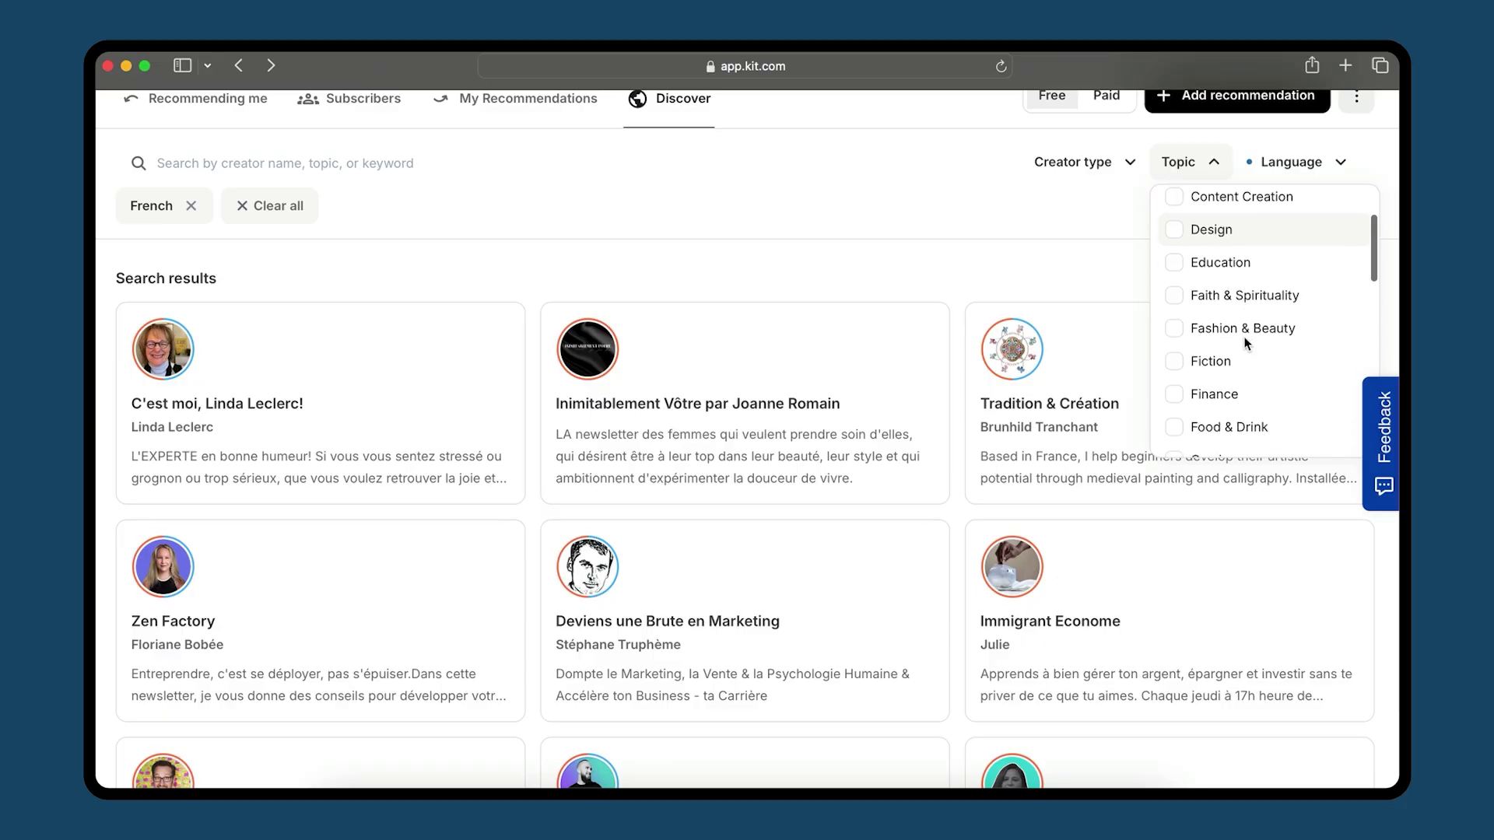
click(1188, 386)
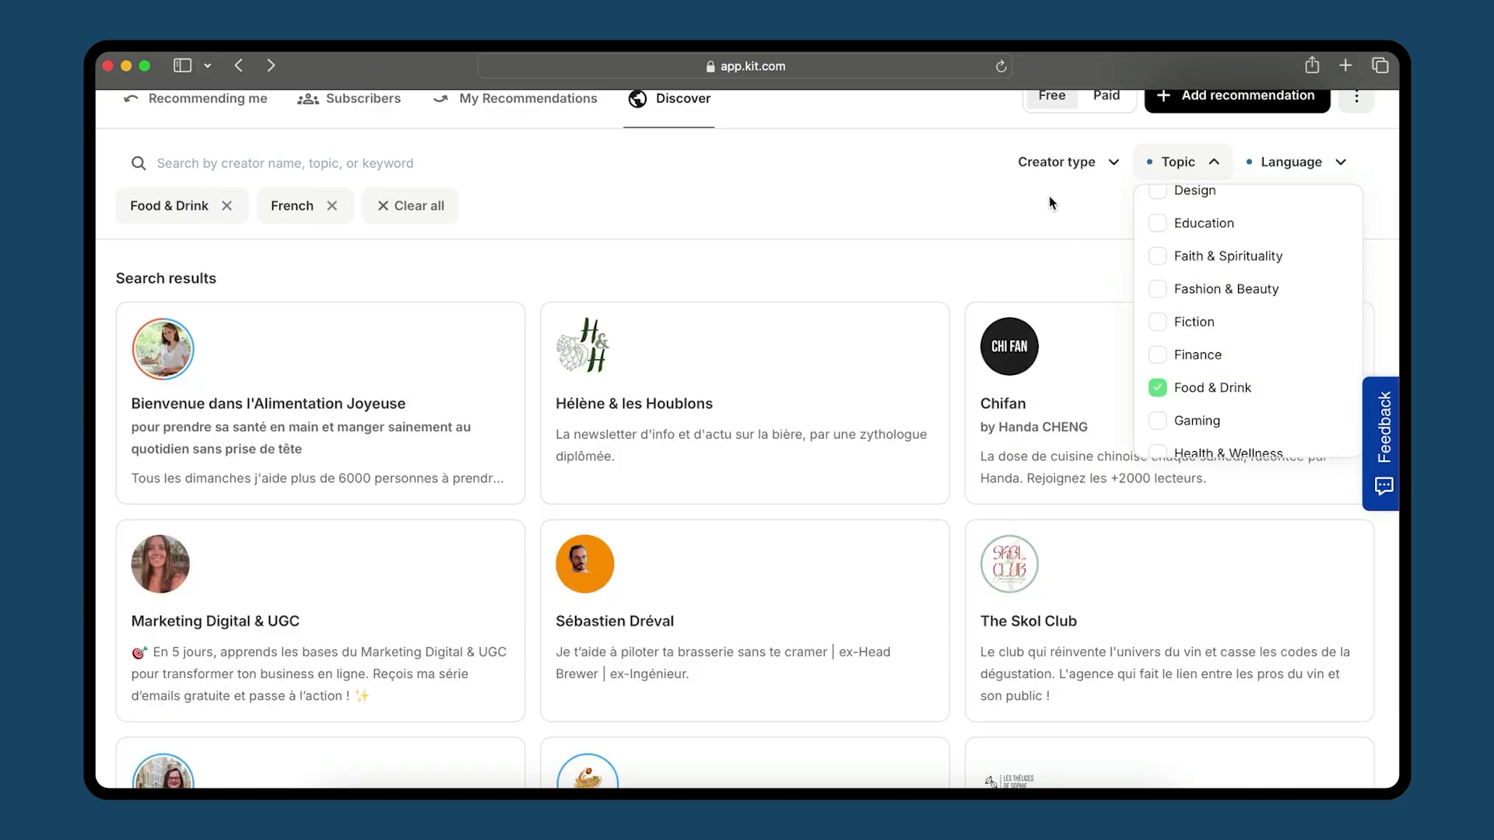
click(912, 185)
scroll(853, 551, down, 1)
scroll(853, 550, down, 3)
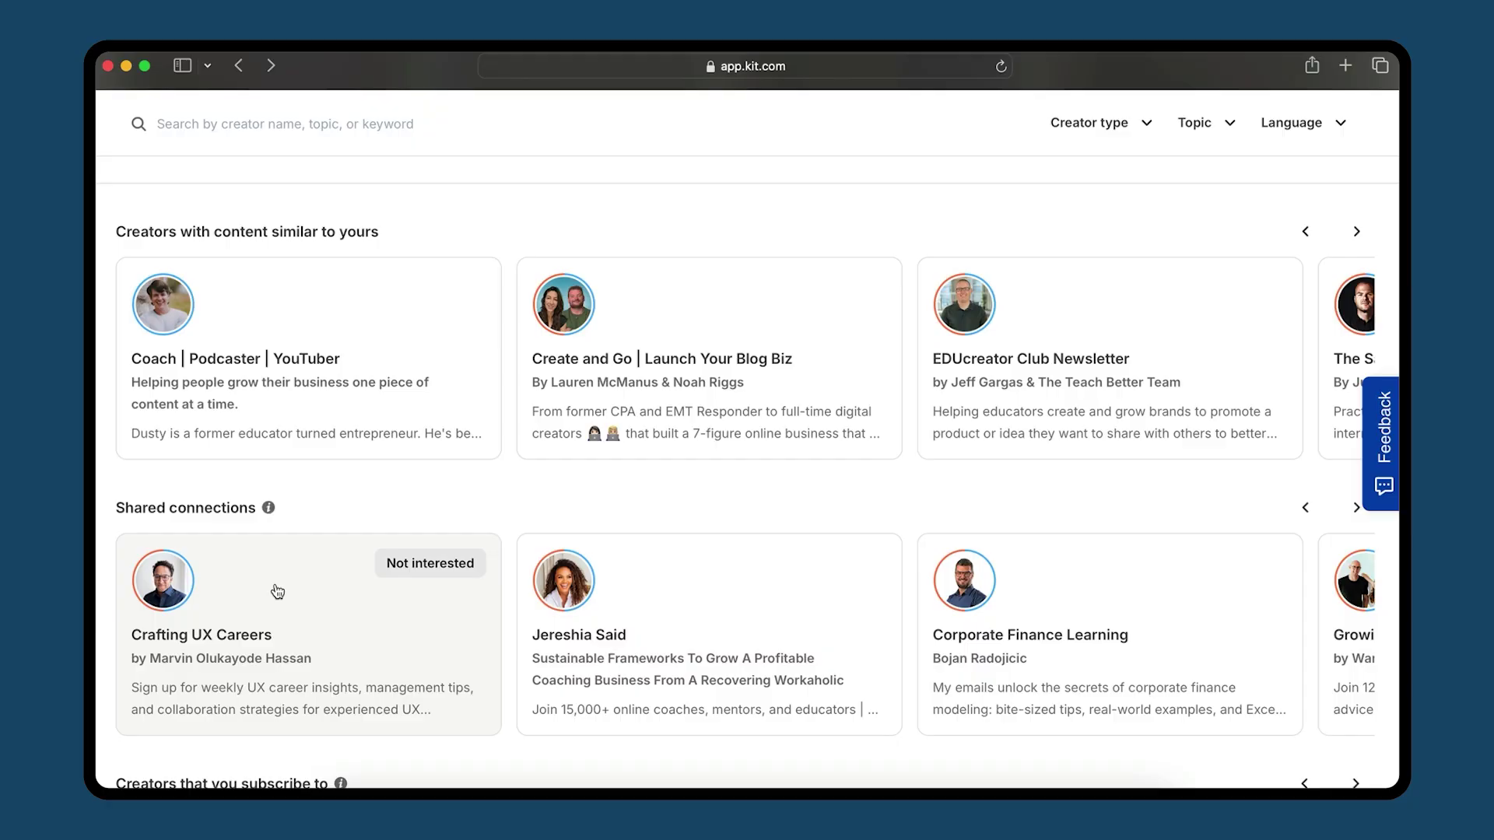
Step: From Crafting UX Careers' Recommended By list, open Marketing Design Dispatch's recommendation details
scroll(273, 591, down, 4)
click(227, 397)
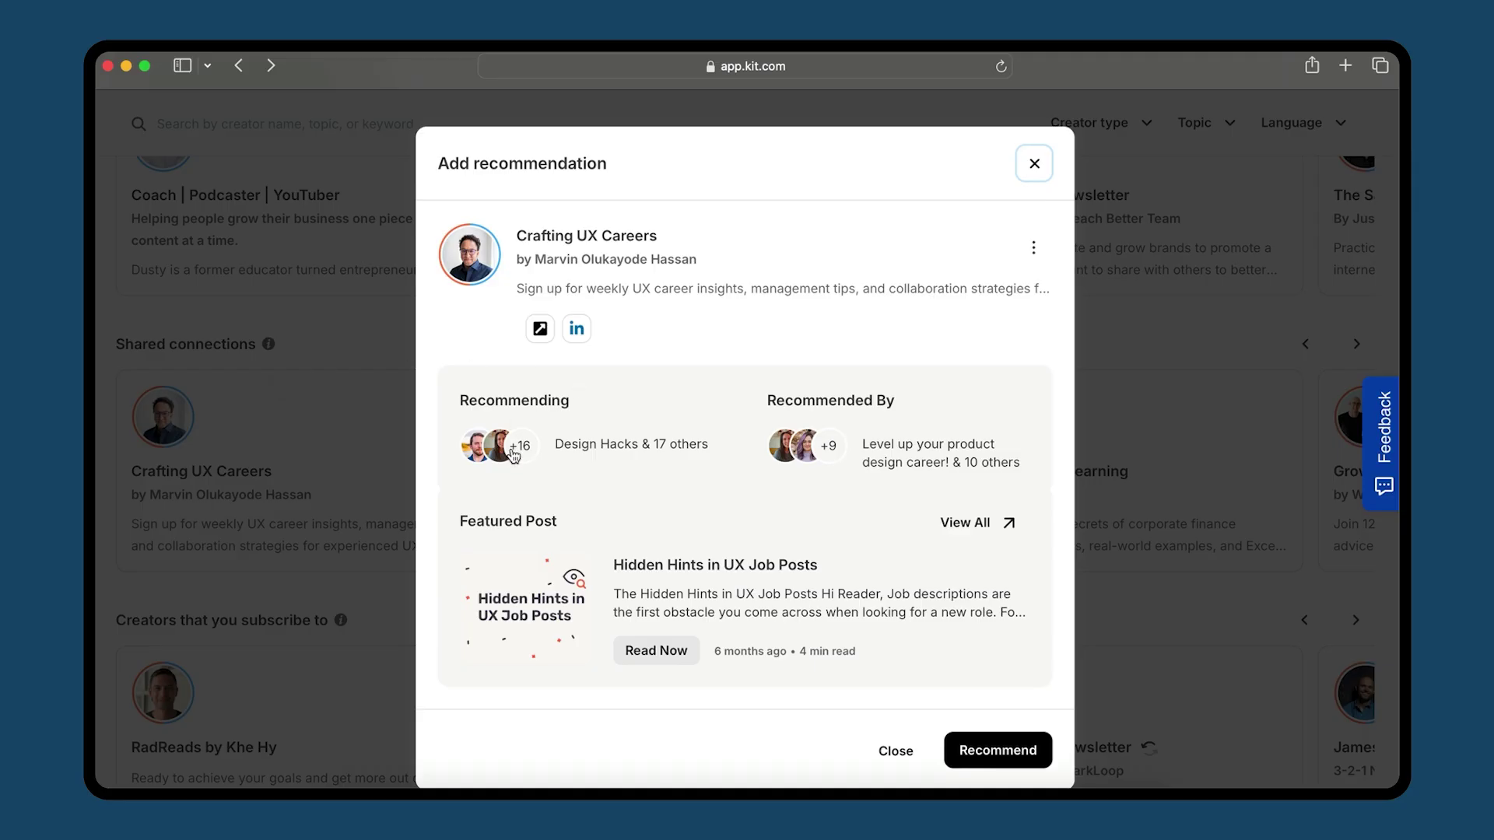
click(833, 449)
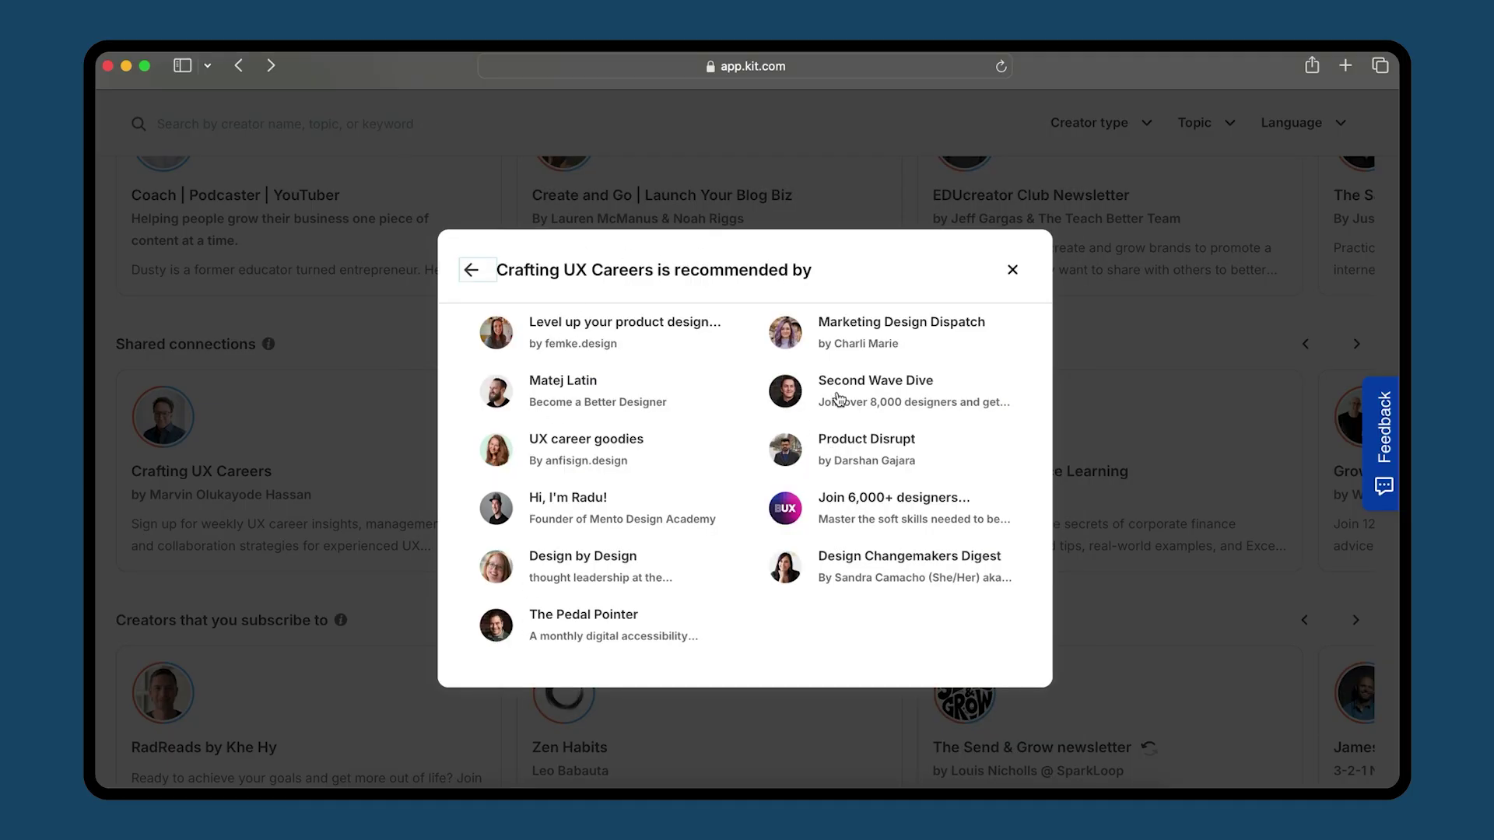
click(864, 336)
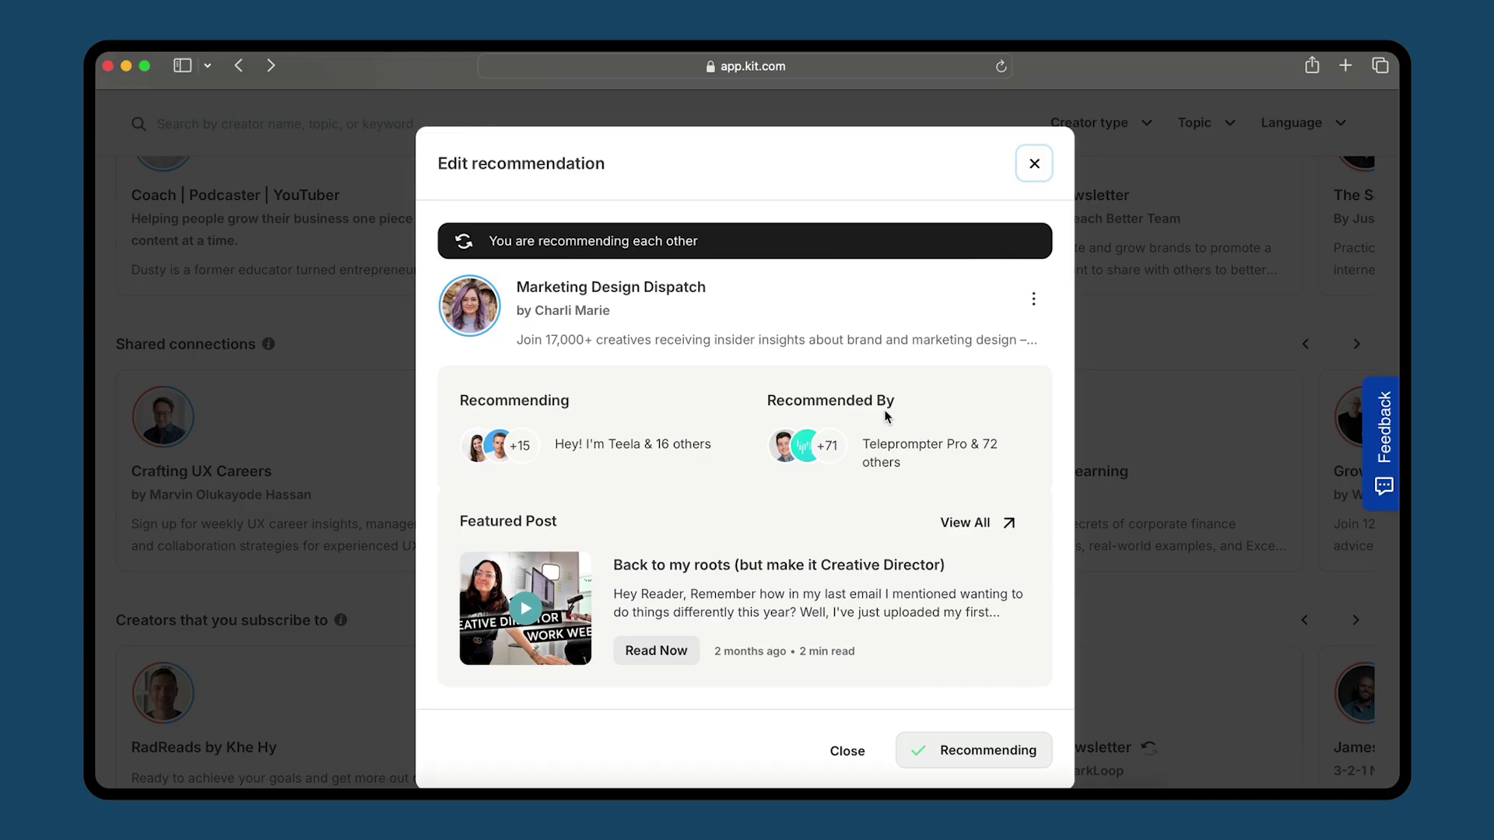
Step: Open Teleprompter Pro from the +71 Recommended By list, then close its dialog
click(826, 464)
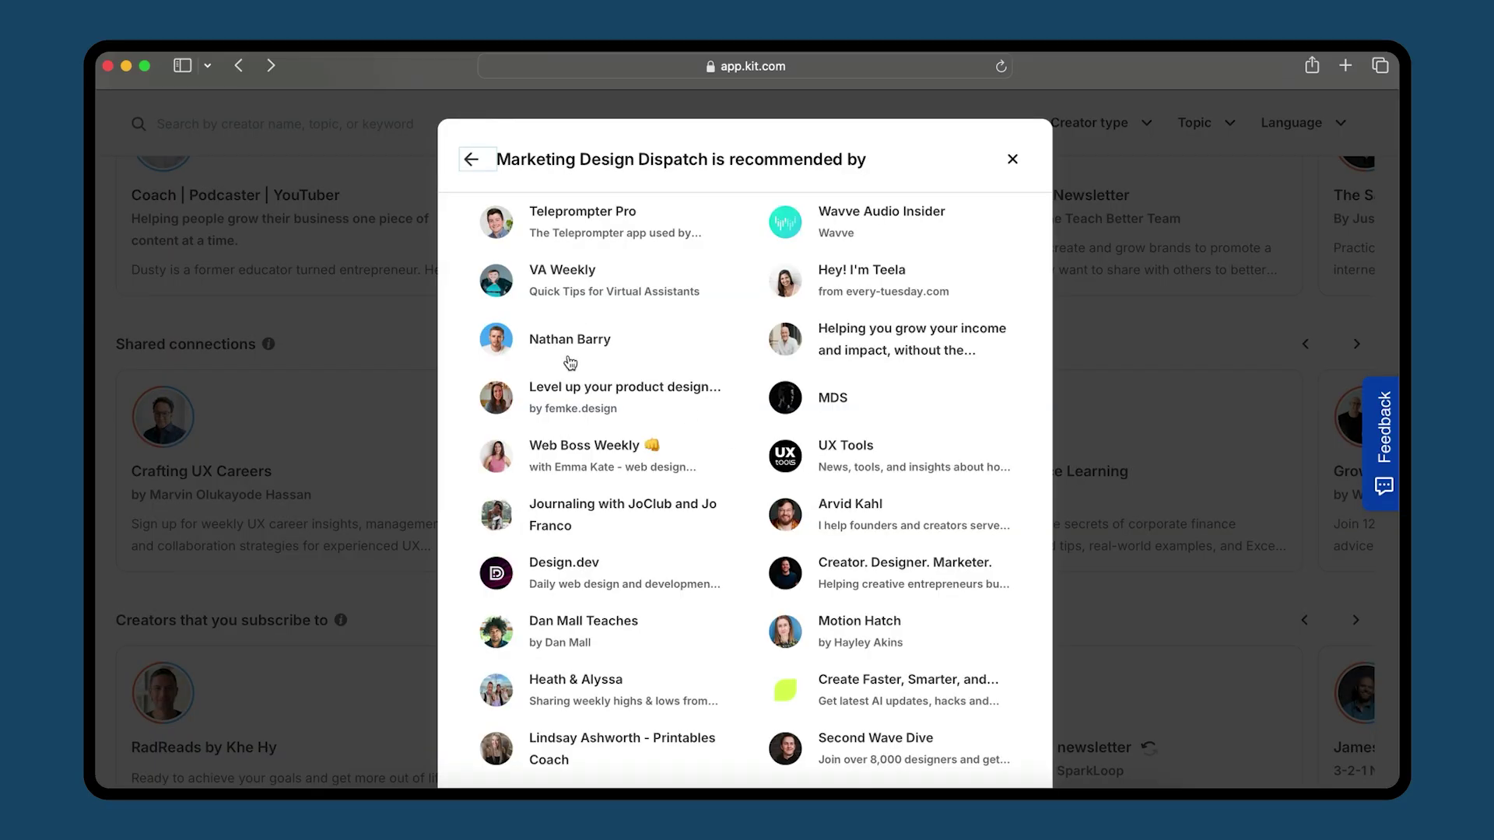
click(545, 247)
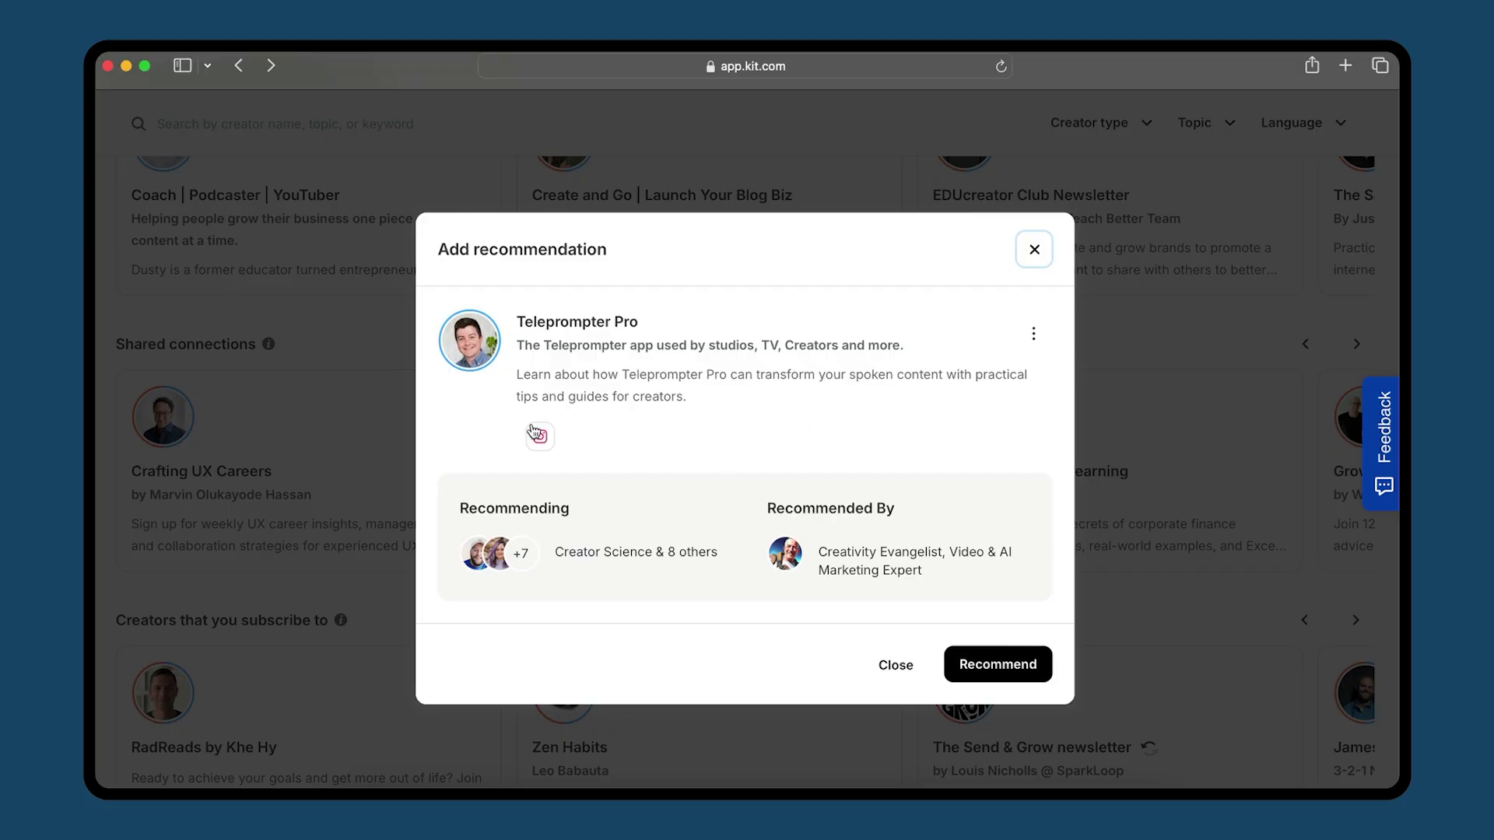
click(1034, 251)
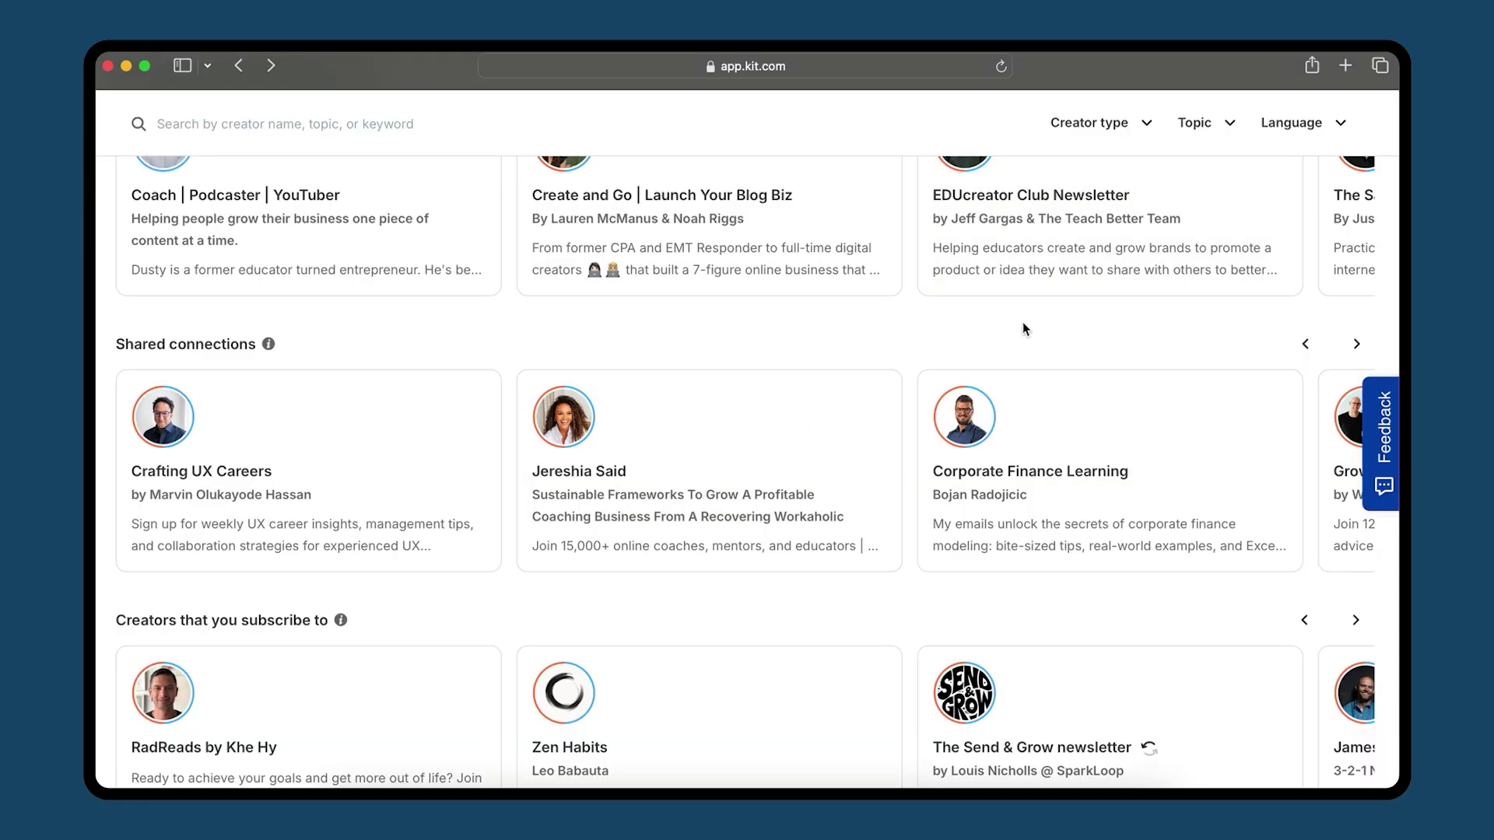
Step: Open Corporate Finance Learning's card and show its Recommending list, including FP&A Tuesday and Terry Rice
click(1085, 452)
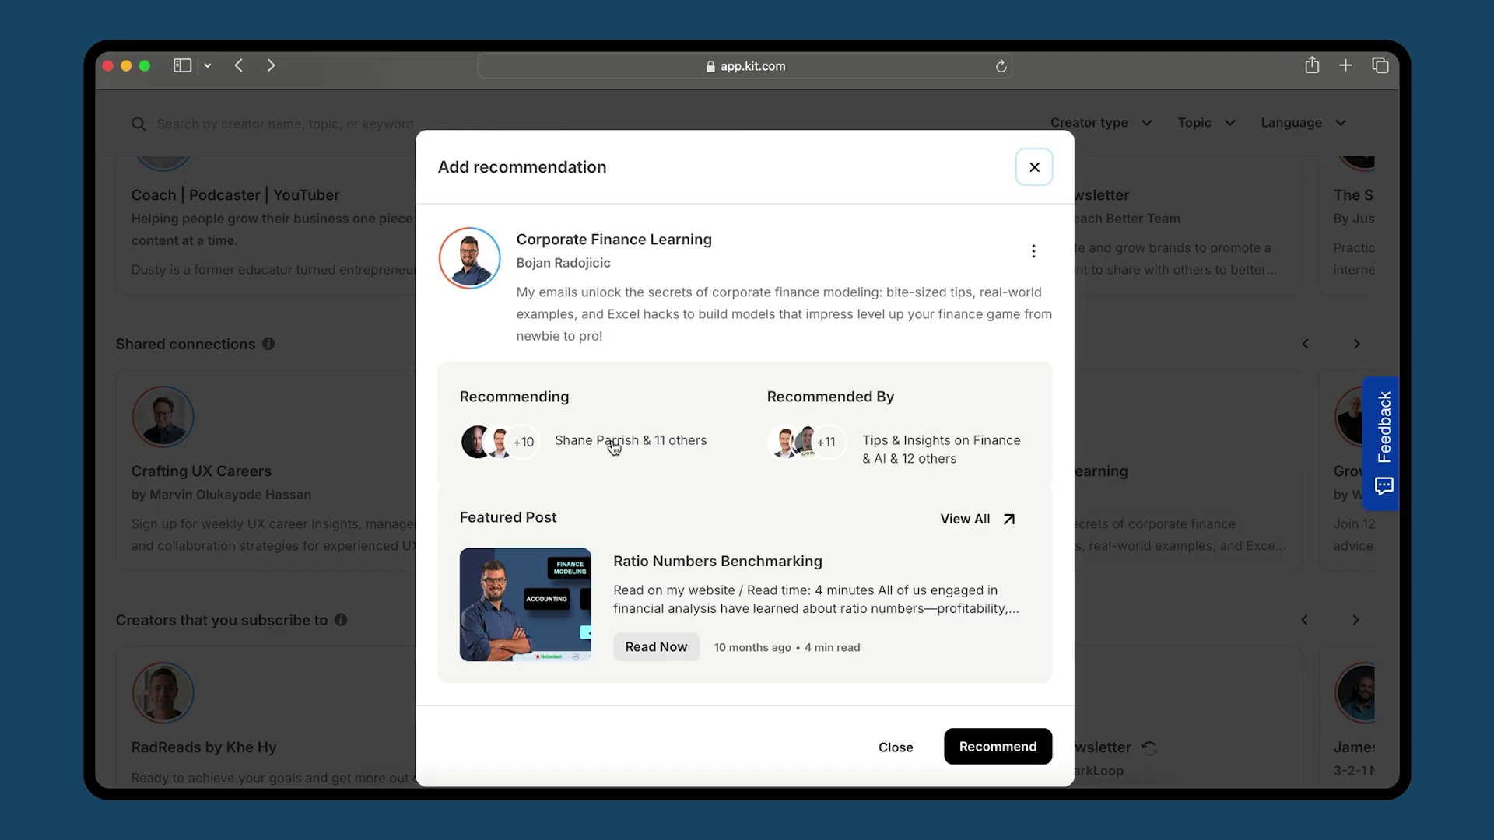
click(614, 444)
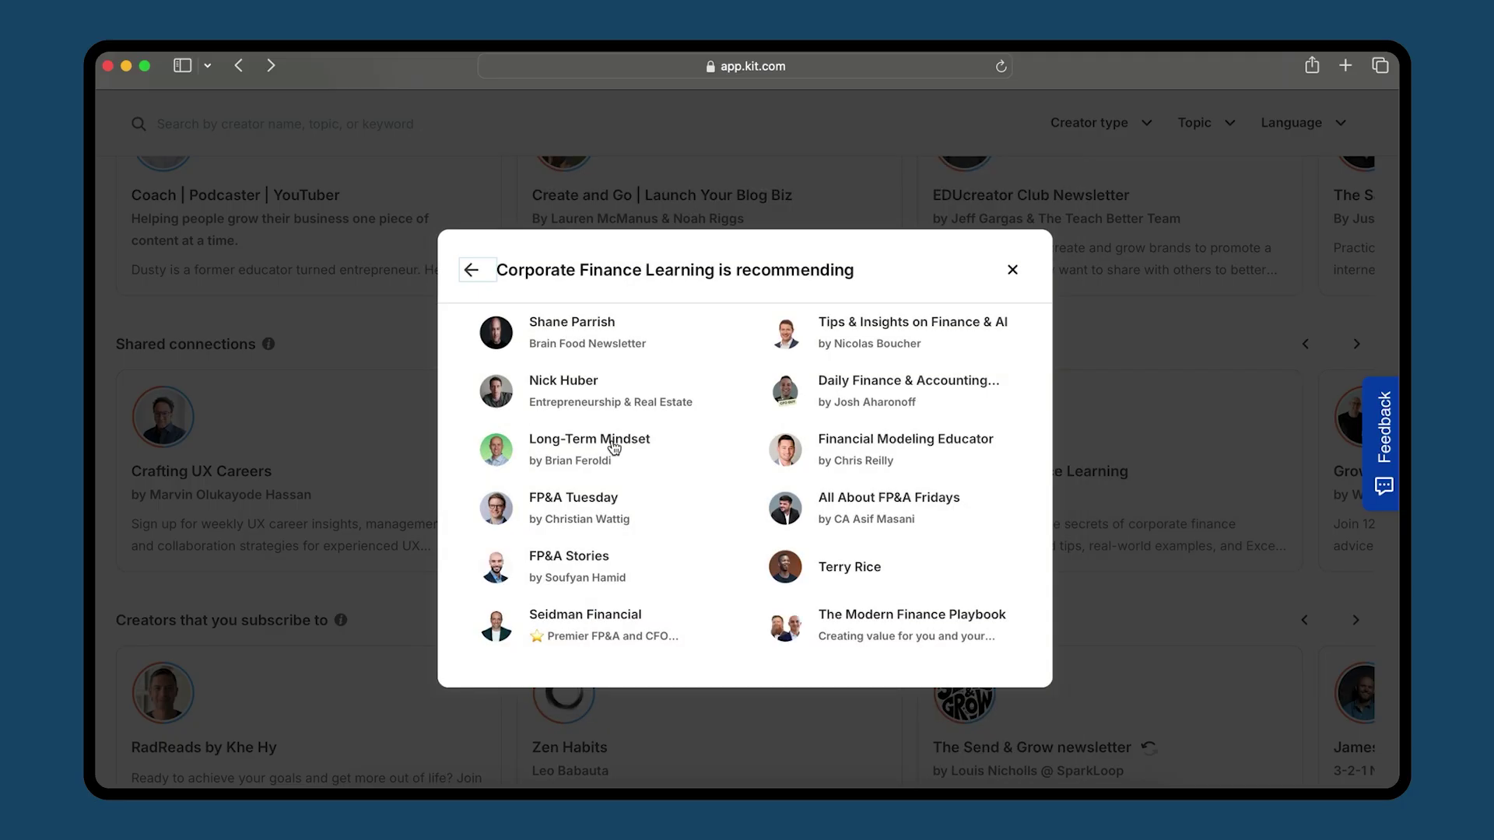